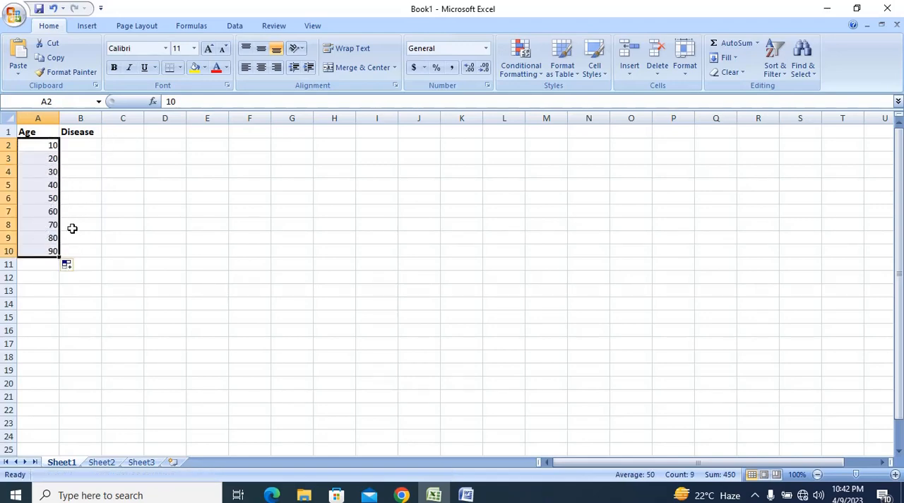
# Undo the last fill and extend the Age series from A2:A3 down to A9, ending at 80
pyautogui.hotkey('ctrl', 'z')
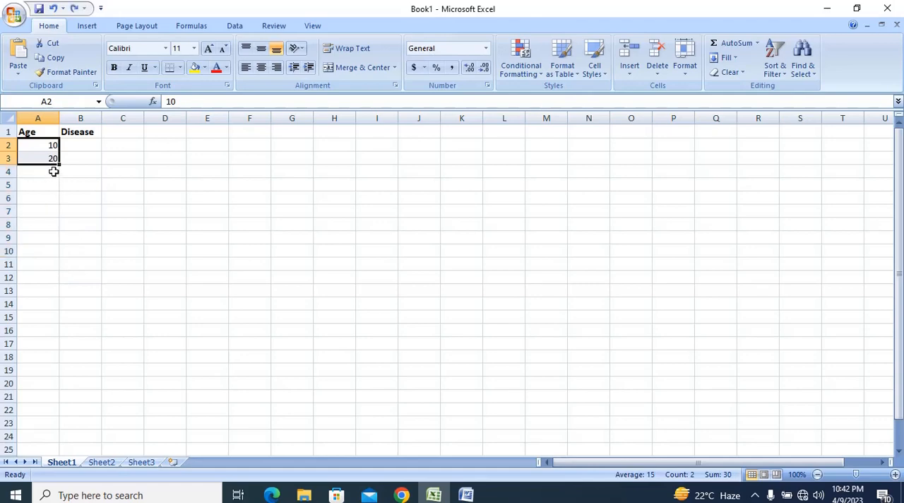
pyautogui.moveTo(60, 164); pyautogui.dragTo(60, 239)
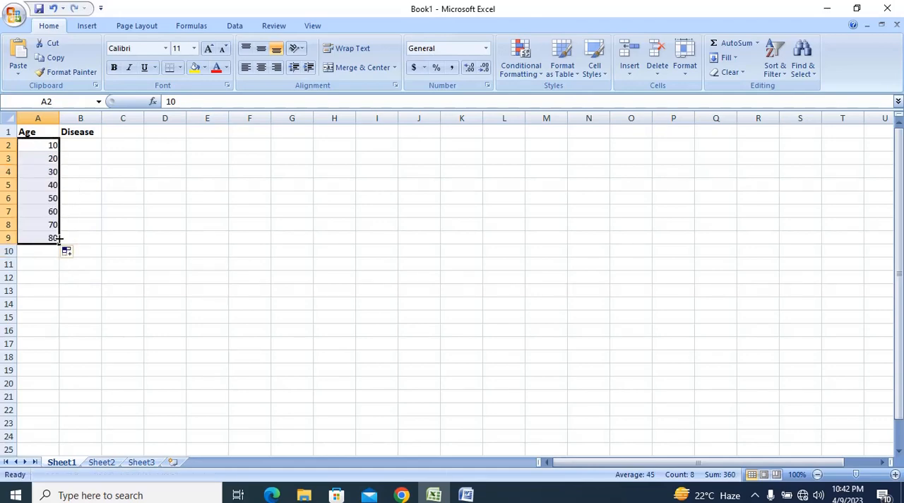
# Enter the Disease values 4, 8, 20 and 26 in cells B2 to B5
pyautogui.press('Right')
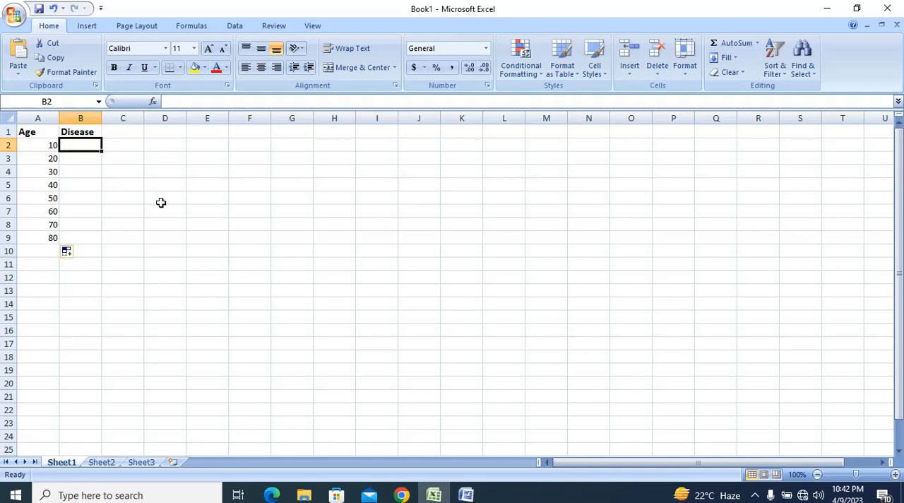
pyautogui.write('4')
pyautogui.press('Return')
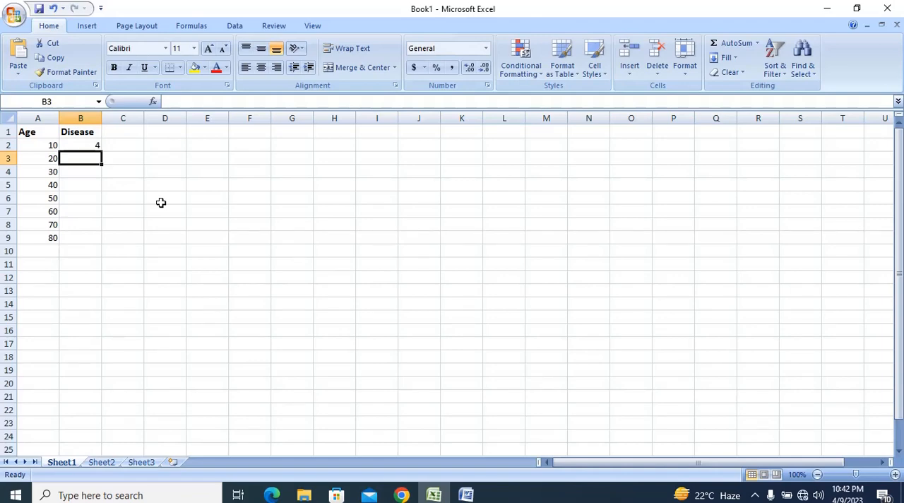
pyautogui.write('8')
pyautogui.press('Return')
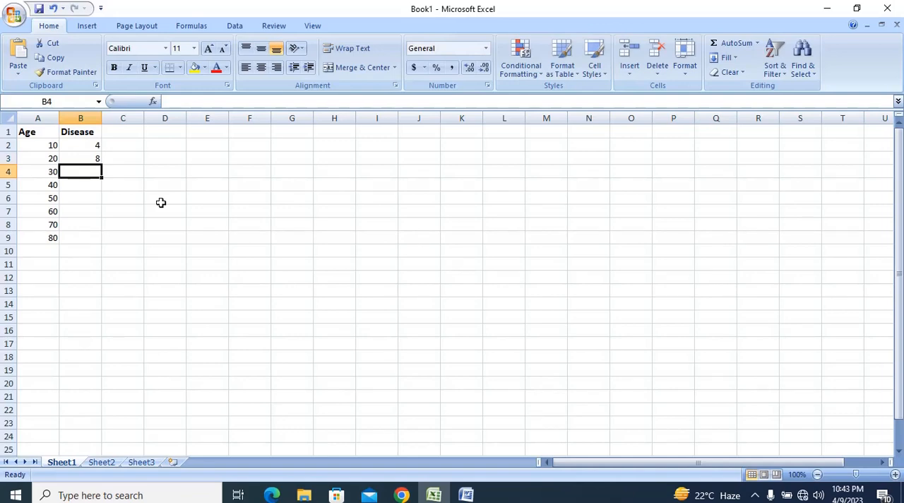
pyautogui.write('20')
pyautogui.press('Return')
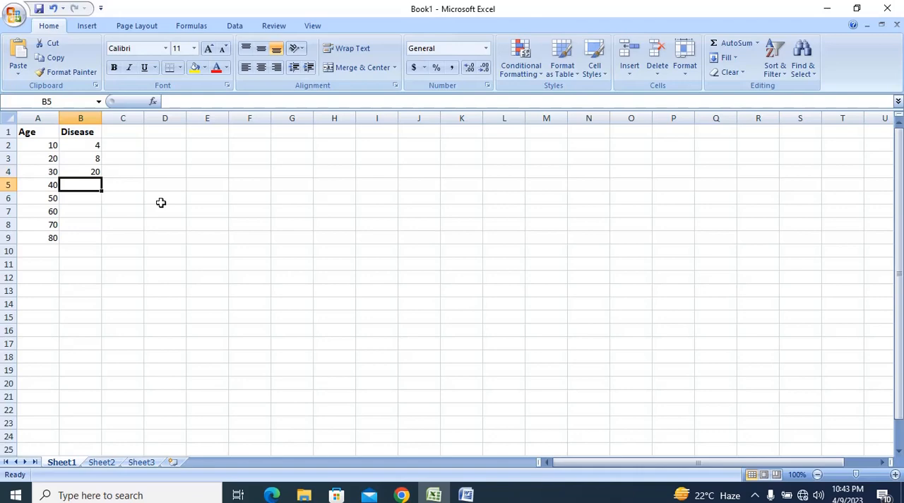
pyautogui.write('26')
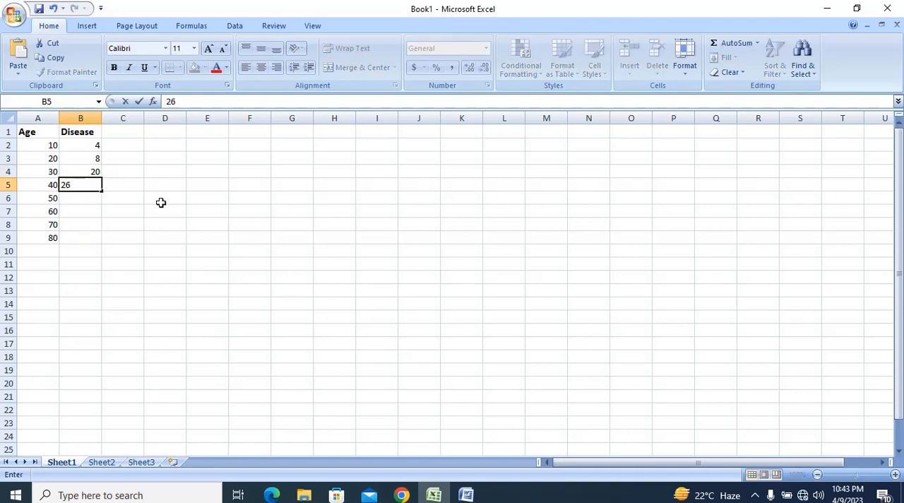
pyautogui.press('Return')
# Enter the Disease values 84, 224, 488 and 746 in cells B6 to B9
pyautogui.write('84')
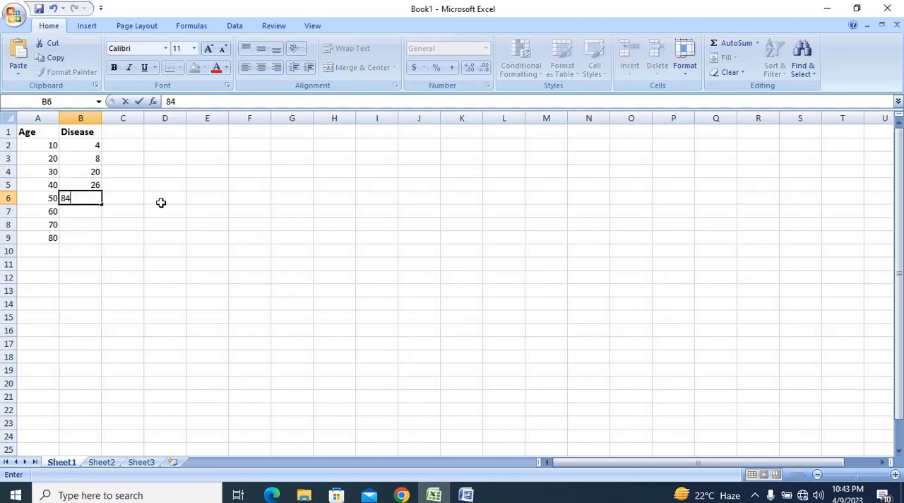
pyautogui.press('Return')
pyautogui.write('224')
pyautogui.hotkey('ctrl', 'Return')
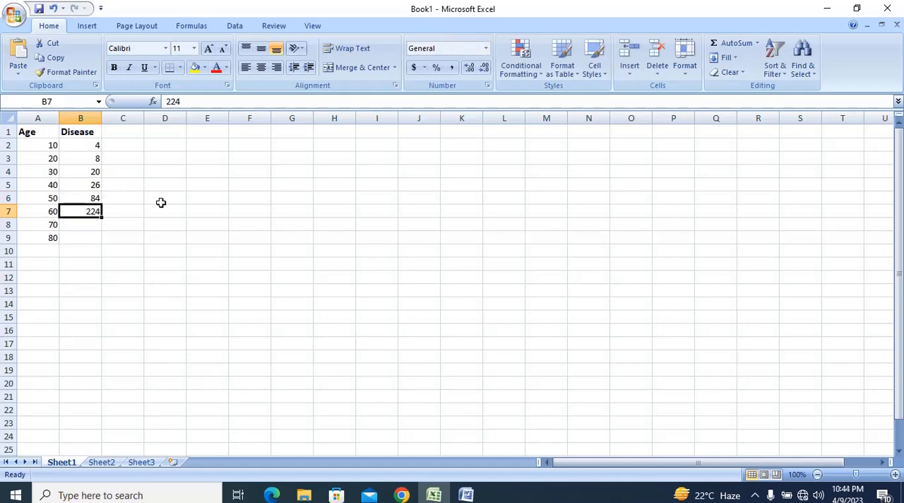
pyautogui.press('Return')
pyautogui.write('488')
pyautogui.hotkey('ctrl', 'Return')
pyautogui.press('Return')
pyautogui.press('Up')
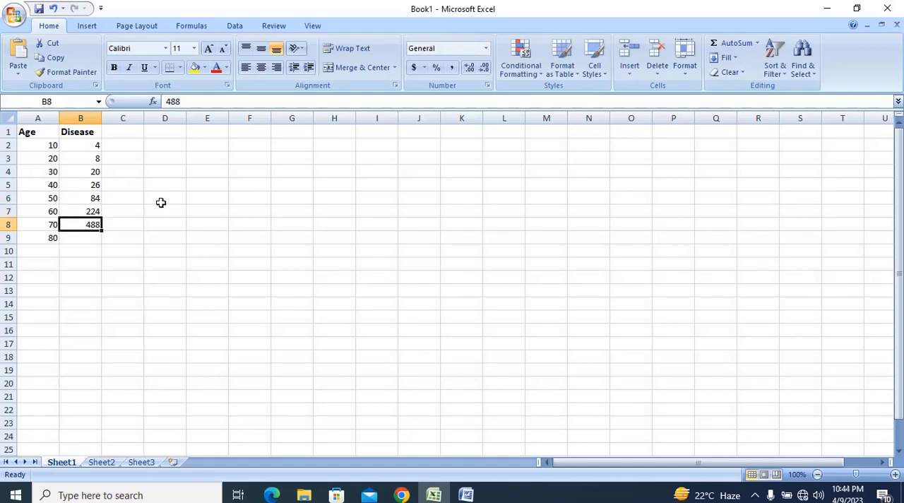
pyautogui.press('Return')
pyautogui.write('746')
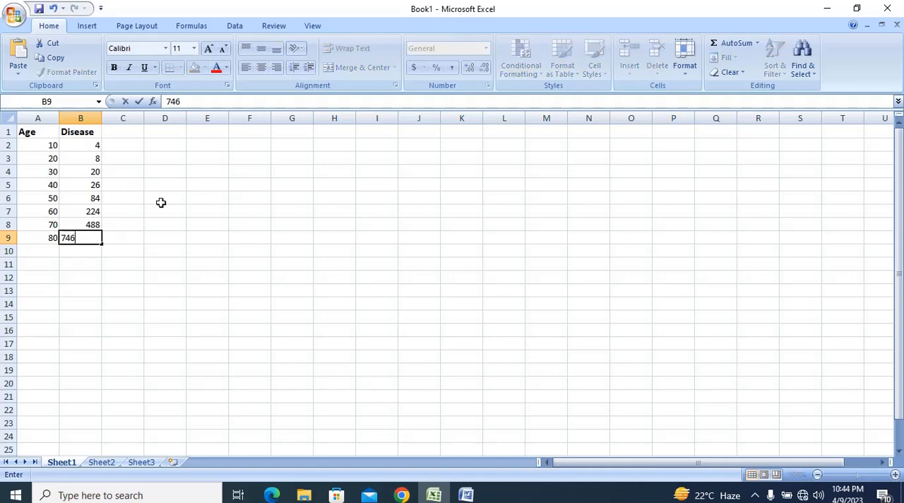
pyautogui.press('Return')
pyautogui.press('Up')
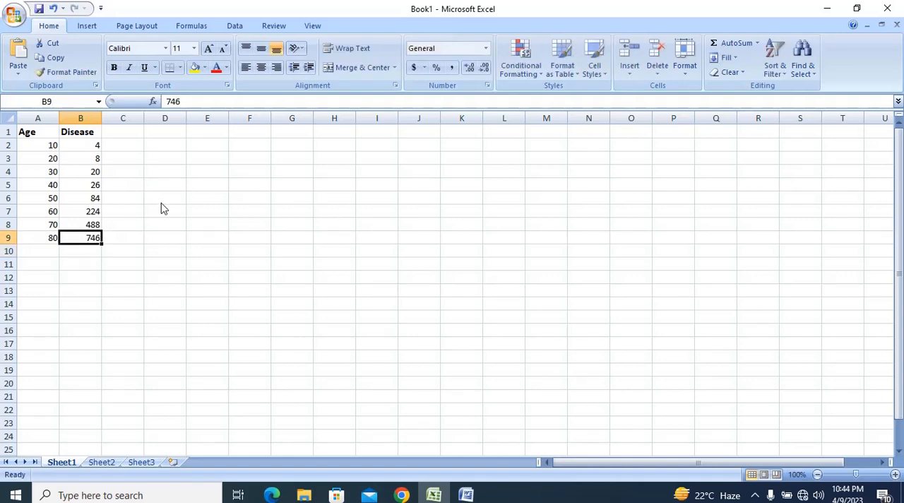
# Insert a scatter chart with only markers from the Age and Disease data in A1:B9
pyautogui.press('Up')
pyautogui.press('Up')
pyautogui.press('Up')
pyautogui.press('Up')
pyautogui.press('Up')
pyautogui.press('Up')
pyautogui.press('Up')
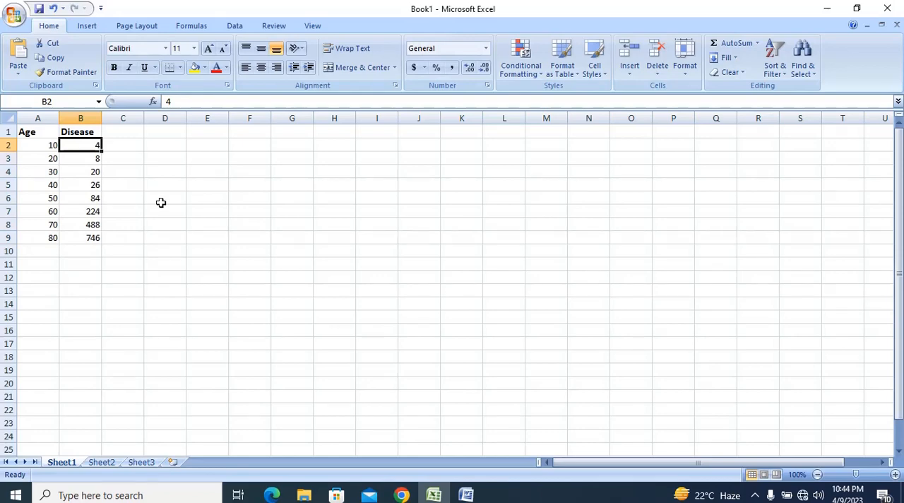
pyautogui.press('Left')
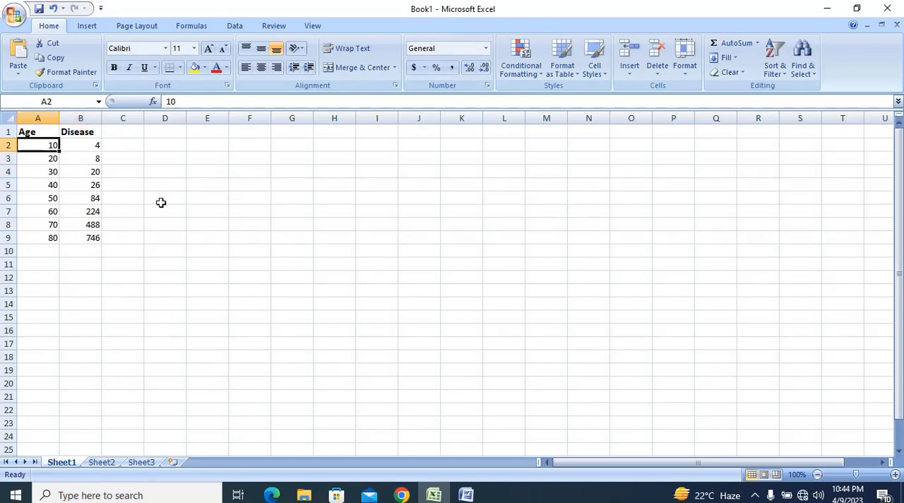
pyautogui.press('Up')
pyautogui.hotkey('shift', 'Right')
pyautogui.hotkey('shift', 'Down')
pyautogui.hotkey('shift', 'Down')
pyautogui.hotkey('shift', 'Down')
pyautogui.hotkey('shift', 'Down')
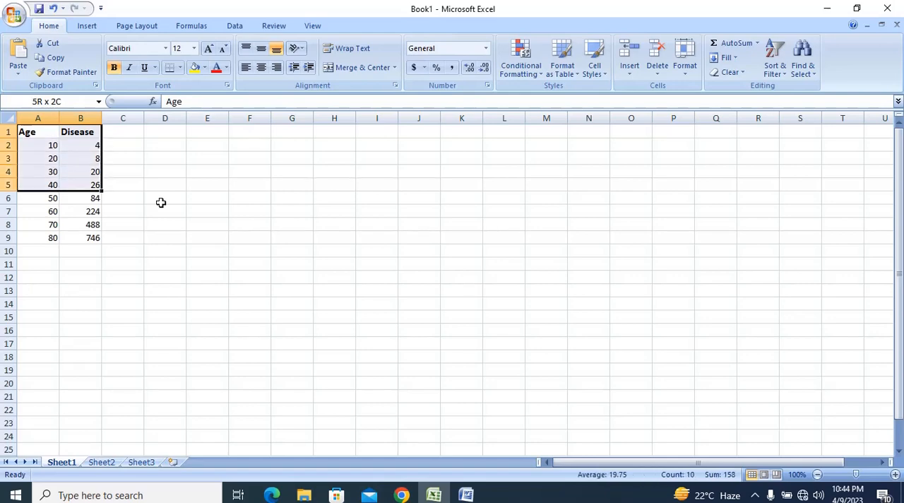
pyautogui.hotkey('shift', 'Down')
pyautogui.hotkey('shift', 'Down')
pyautogui.hotkey('shift', 'Down')
pyautogui.hotkey('shift', 'Down')
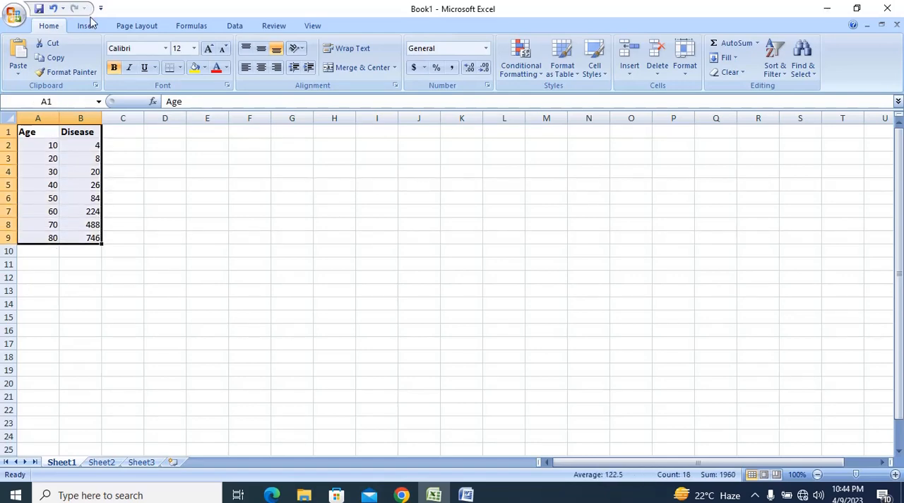
pyautogui.click(90, 27)
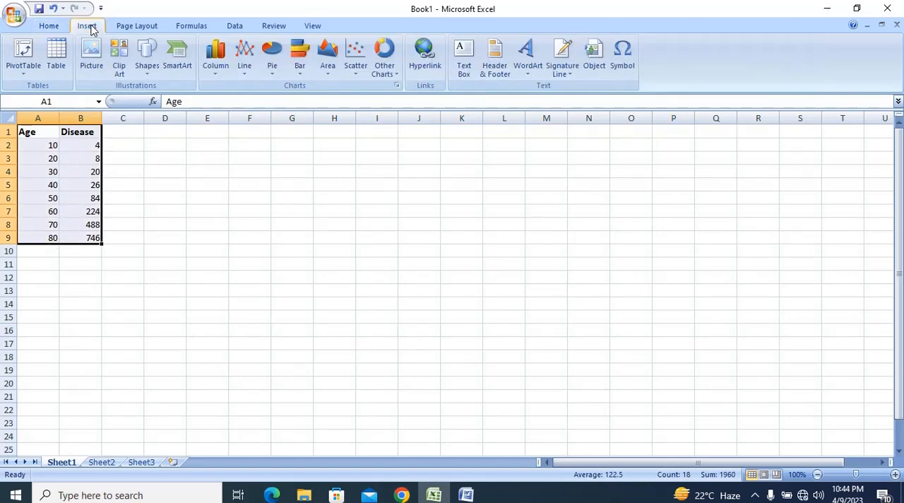
pyautogui.click(358, 69)
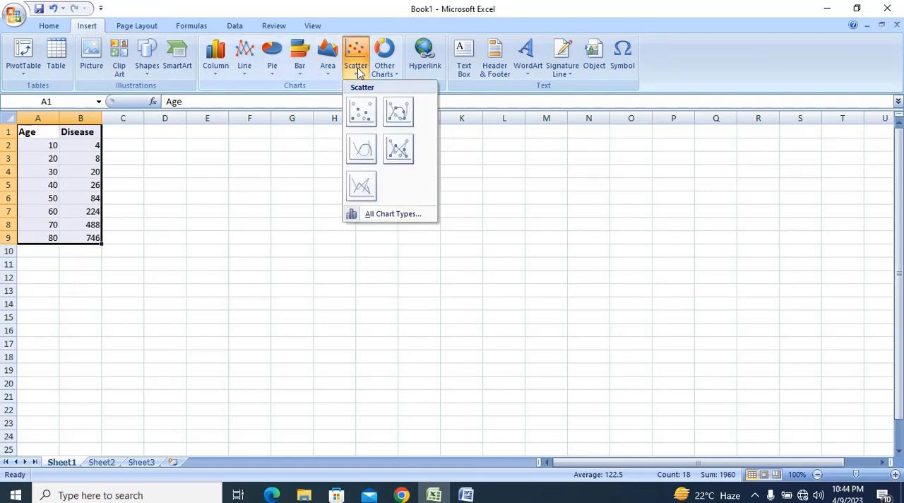
pyautogui.click(361, 113)
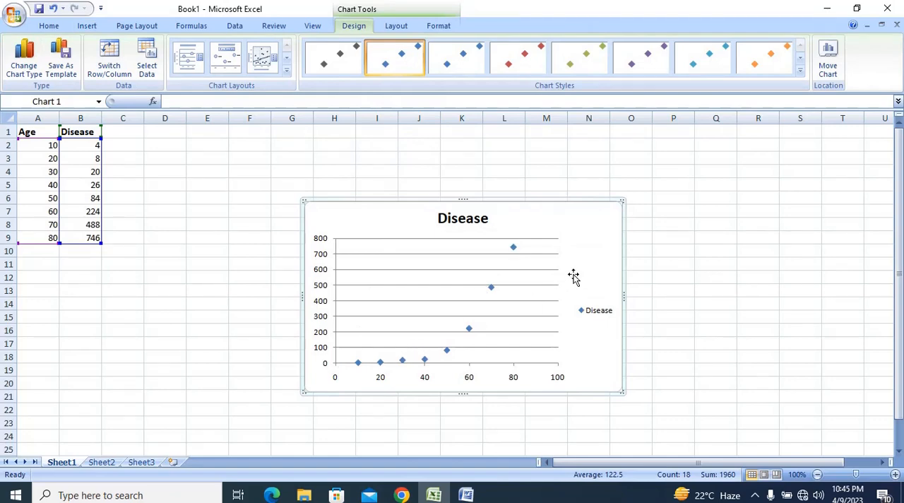
# Delete the legend and the title from the scatter chart
pyautogui.click(592, 316)
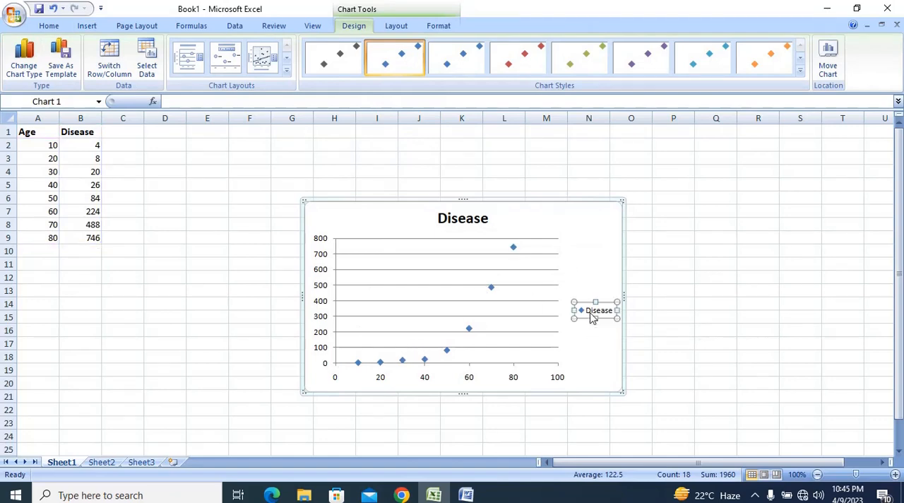
pyautogui.press('Delete')
pyautogui.click(484, 216)
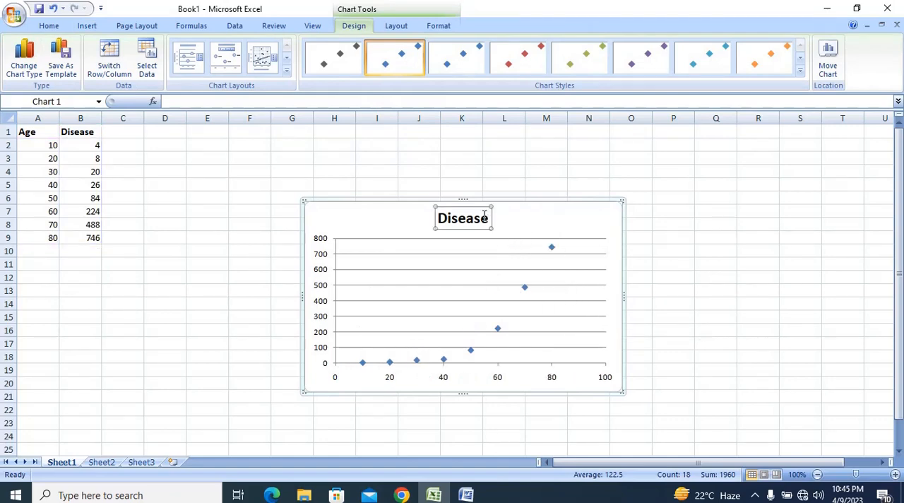
pyautogui.press('Delete')
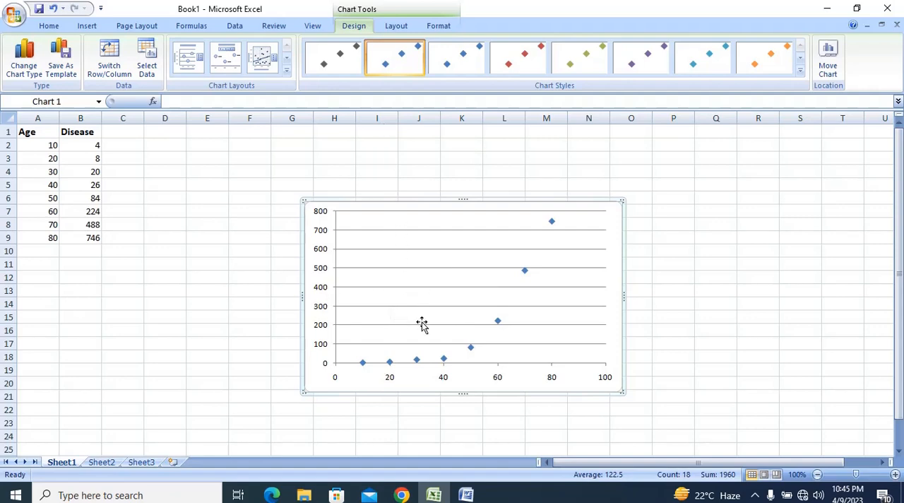
# Add a linear trendline to the chart with its equation and R-squared value displayed
pyautogui.click(397, 27)
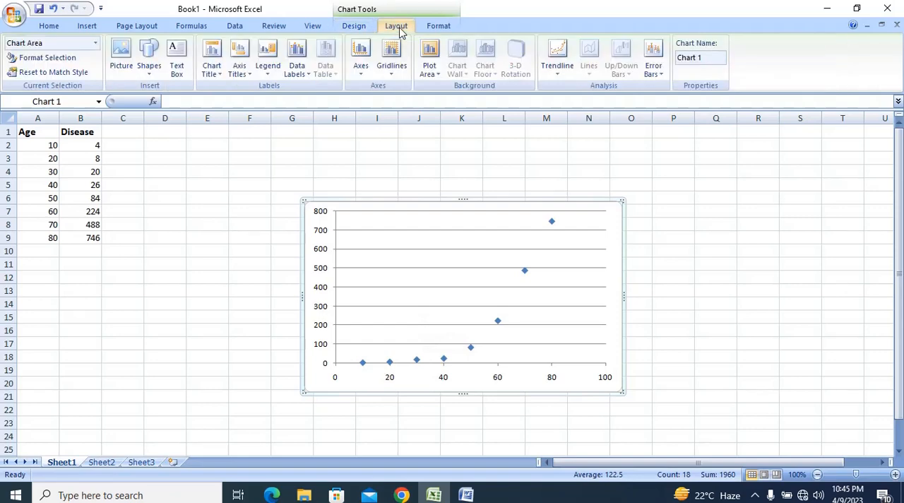
pyautogui.click(554, 74)
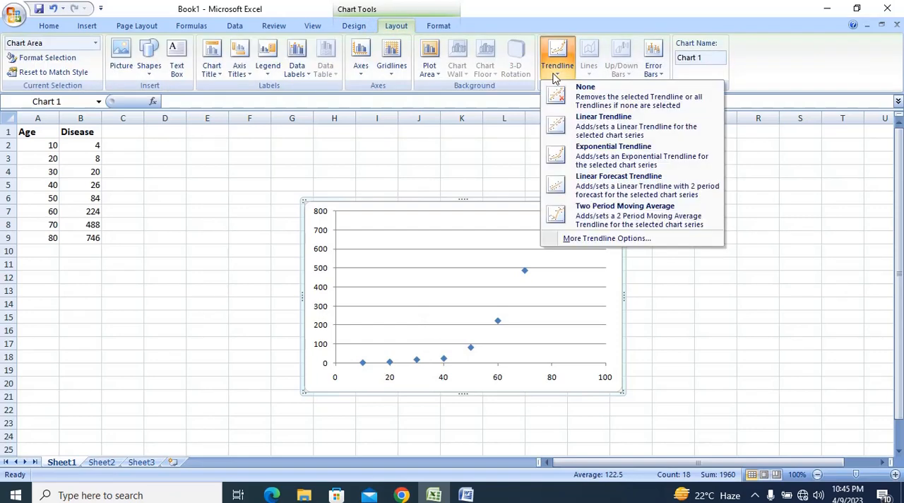
pyautogui.click(583, 240)
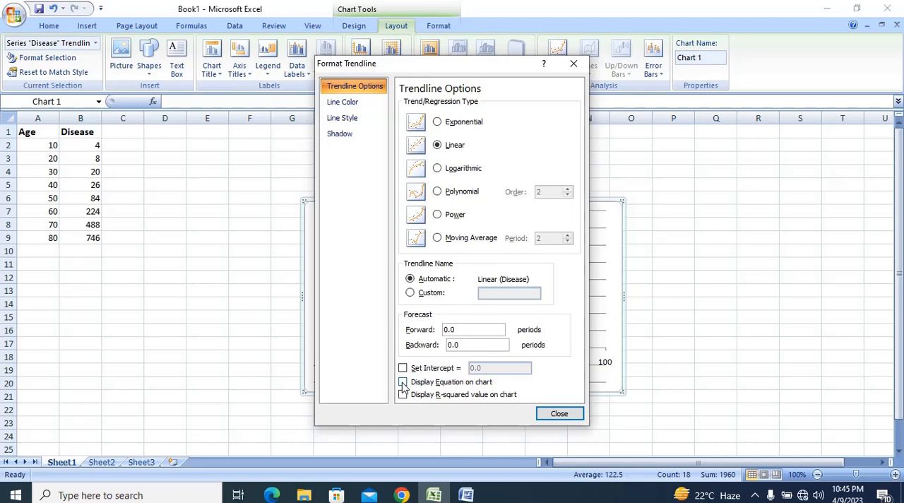
pyautogui.click(404, 396)
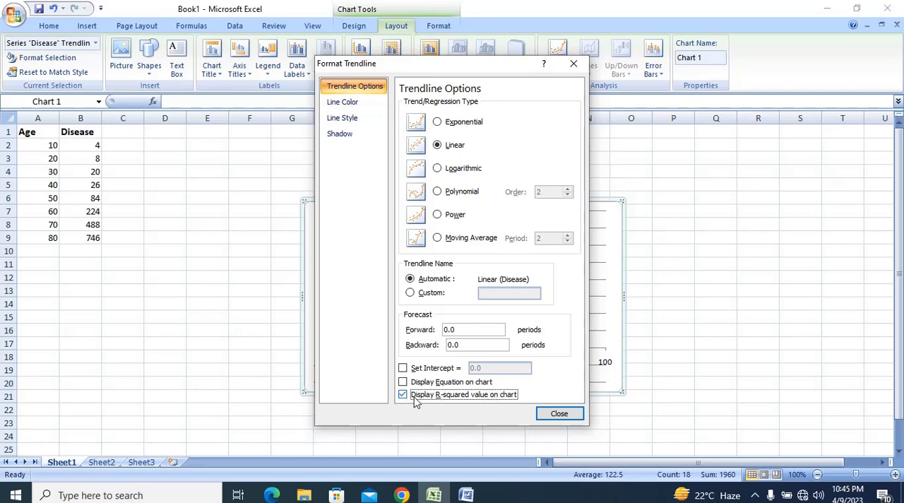
pyautogui.click(403, 394)
pyautogui.click(403, 394)
pyautogui.click(403, 382)
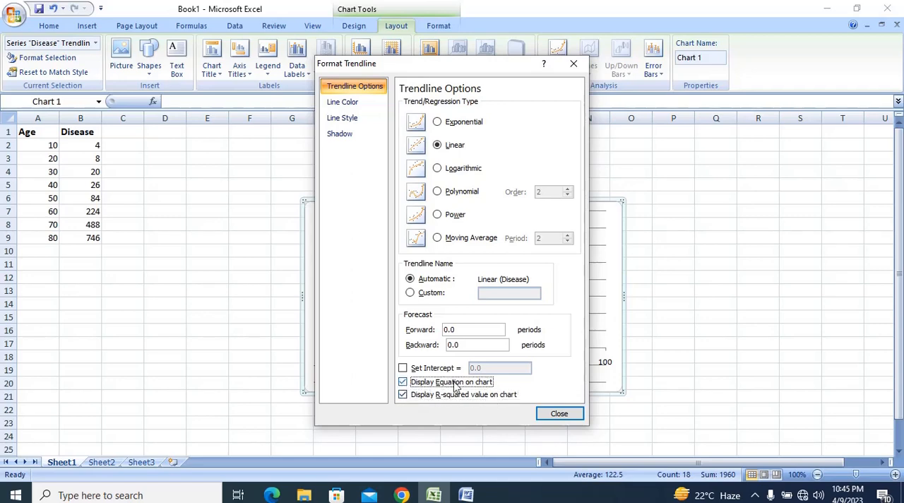
pyautogui.click(560, 414)
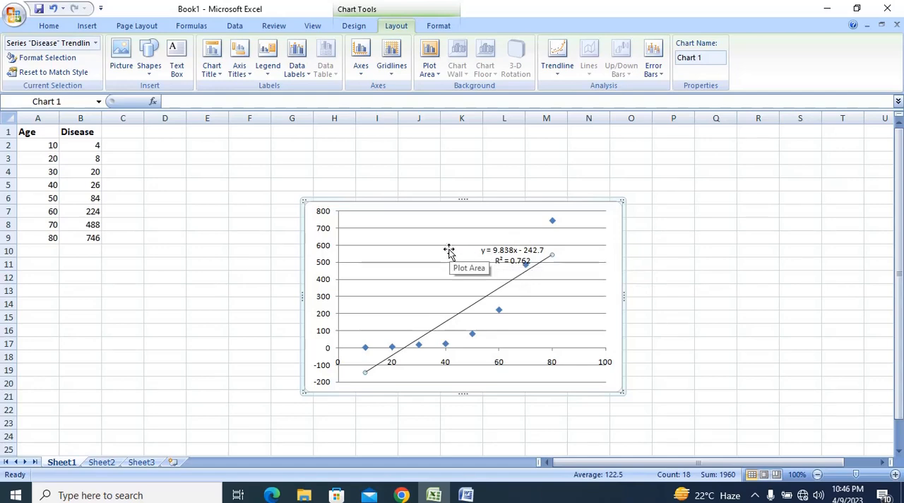
# Remove the primary horizontal gridlines from the scatter chart
pyautogui.click(410, 252)
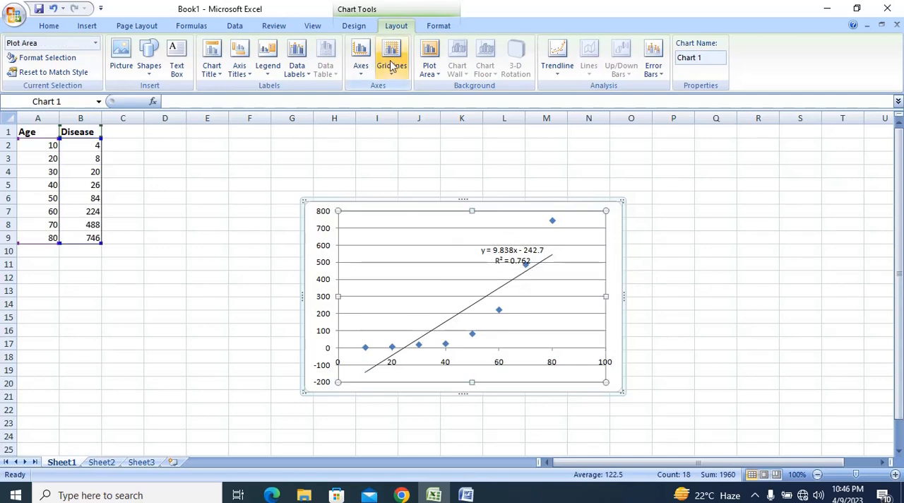
pyautogui.click(392, 65)
pyautogui.moveTo(417, 97)
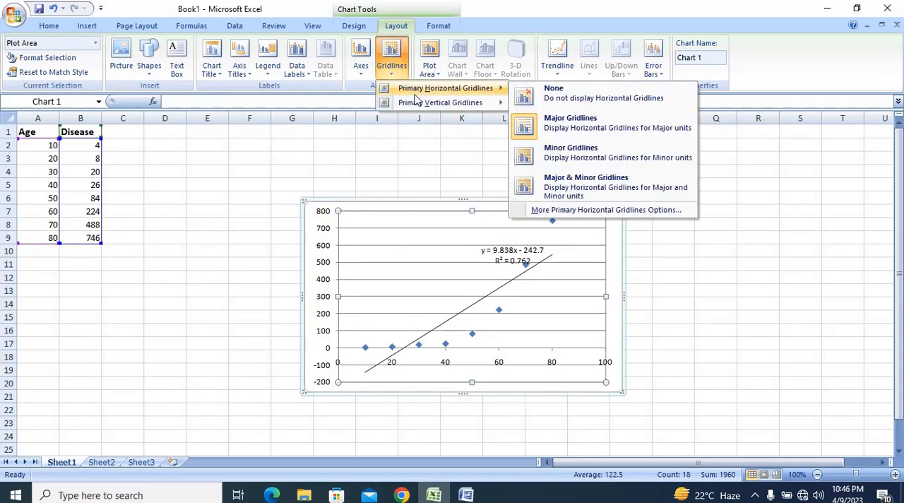
pyautogui.click(559, 96)
# Move the trendline equation label to the empty area above the line and enlarge its text to size 14
pyautogui.click(508, 251)
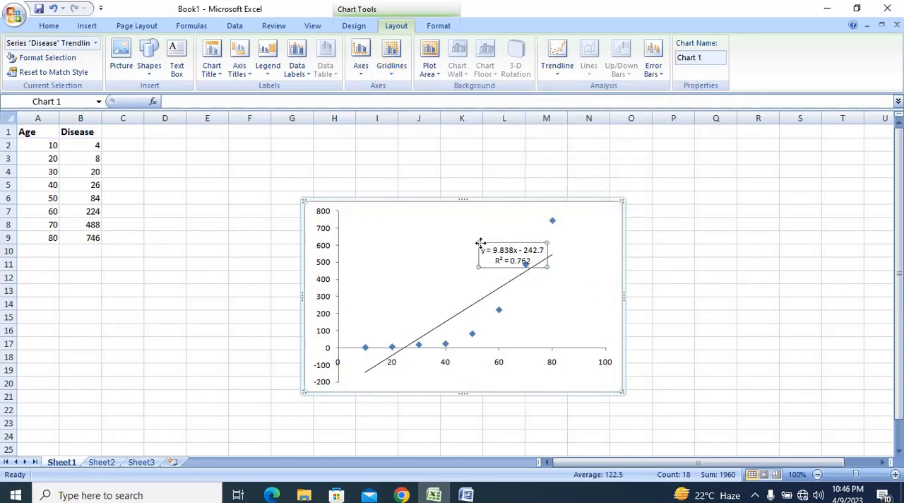
pyautogui.moveTo(483, 243); pyautogui.dragTo(427, 236)
pyautogui.moveTo(477, 254); pyautogui.dragTo(408, 240)
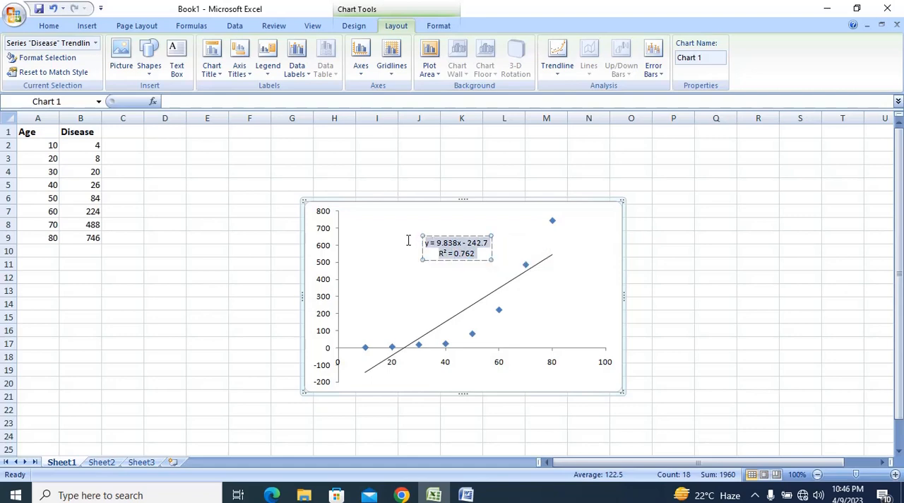
pyautogui.click(42, 27)
pyautogui.click(208, 49)
pyautogui.click(209, 49)
pyautogui.click(208, 49)
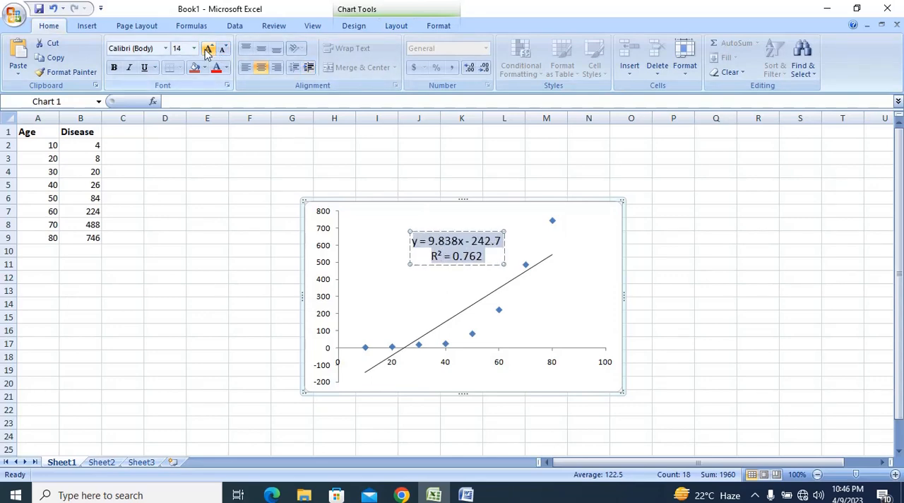
pyautogui.click(592, 261)
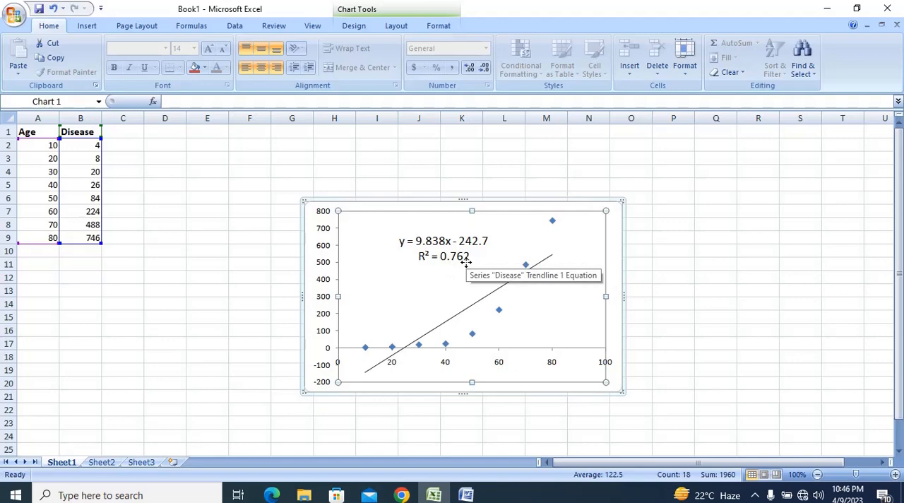
pyautogui.click(197, 249)
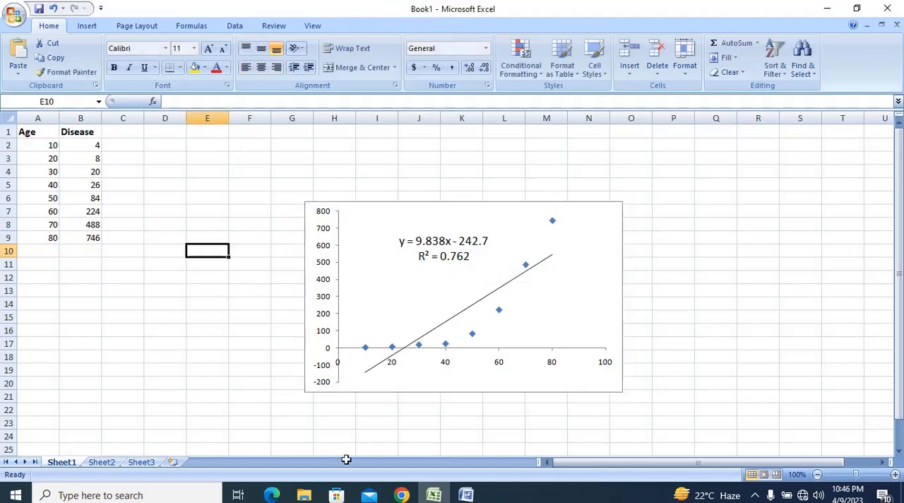
# Calculate the correlation between age and disease in cell E10 with the formula =correl(A2:A9,B2:B9)
pyautogui.write('=c')
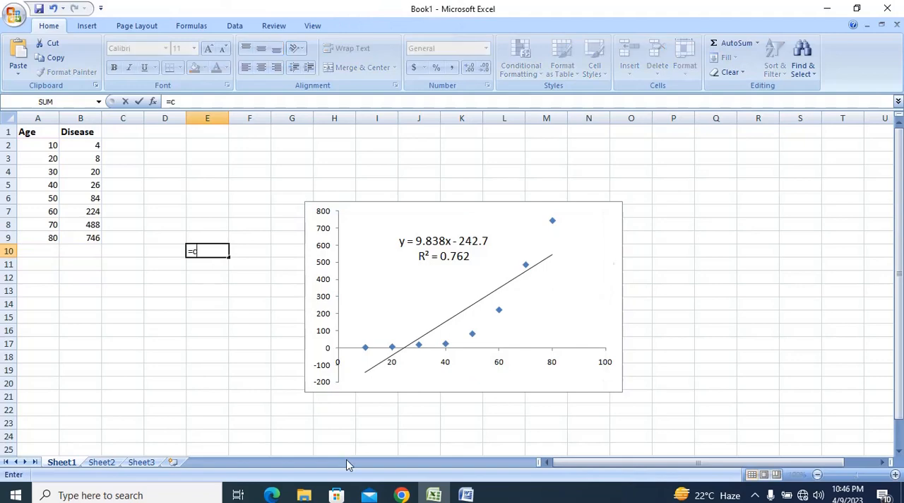
pyautogui.write('orrel')
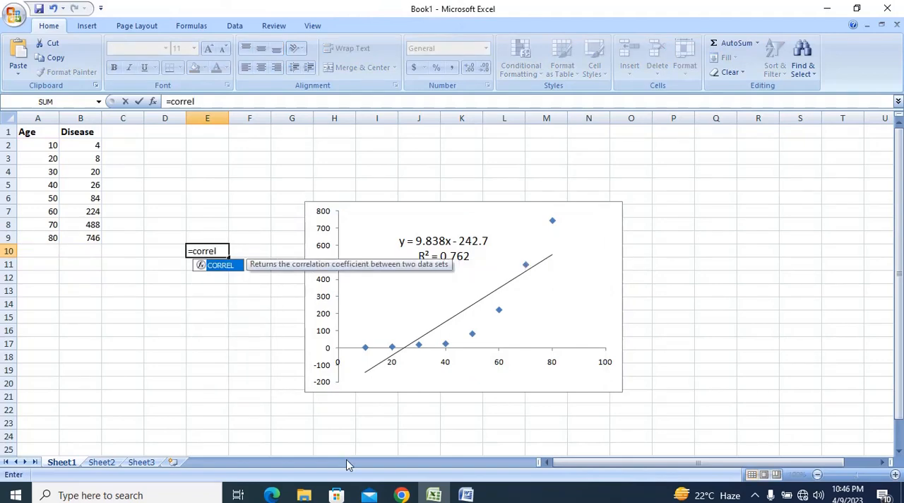
pyautogui.write('(')
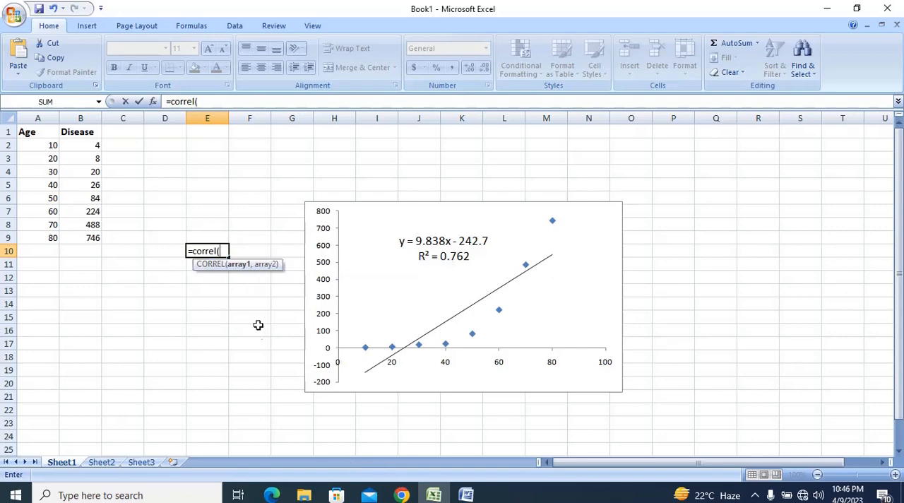
pyautogui.moveTo(44, 144); pyautogui.dragTo(44, 240)
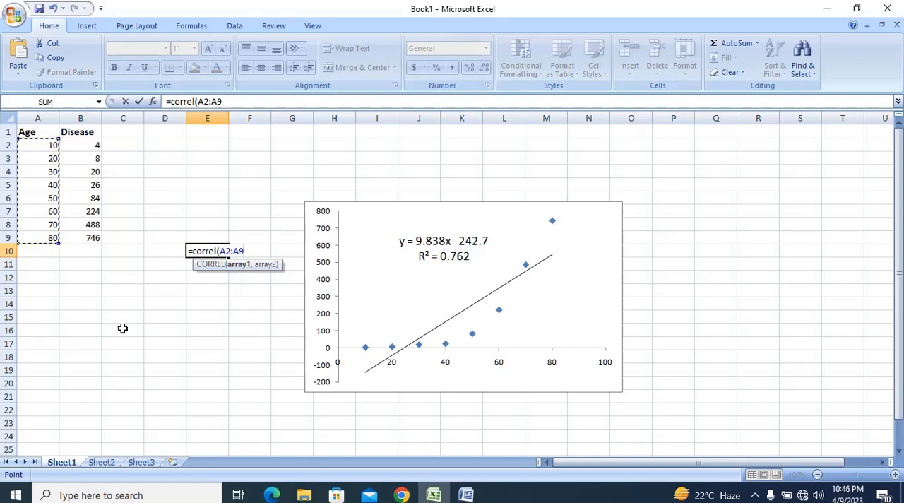
pyautogui.write(',')
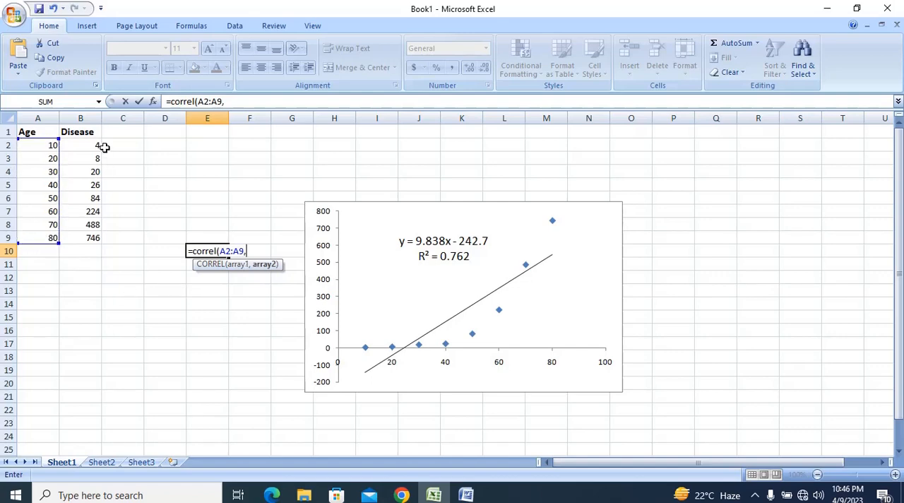
pyautogui.moveTo(91, 145); pyautogui.dragTo(95, 240)
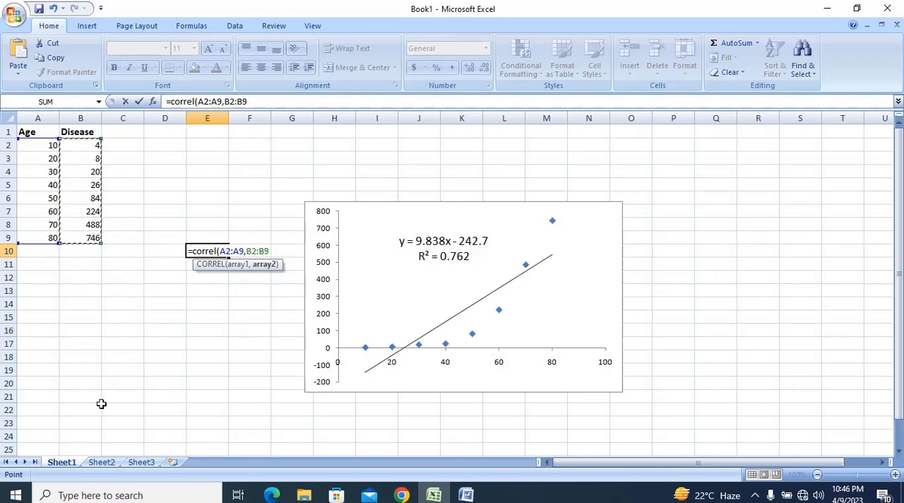
pyautogui.write(')')
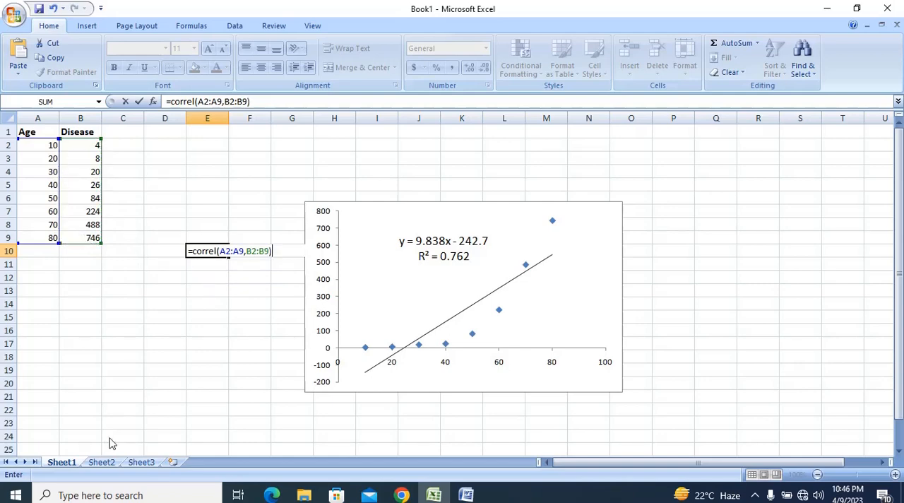
pyautogui.press('Return')
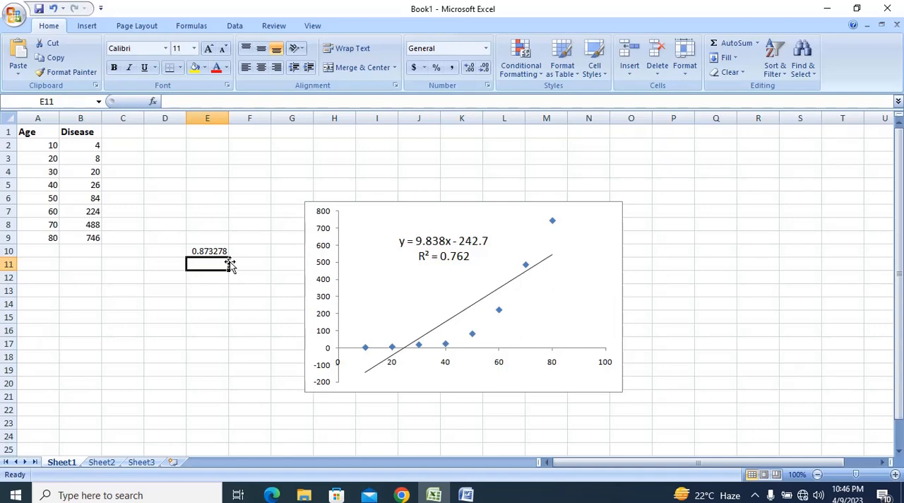
# Label the correlation result as R in cell D10 and enter the label R2 in cell D11
pyautogui.click(168, 252)
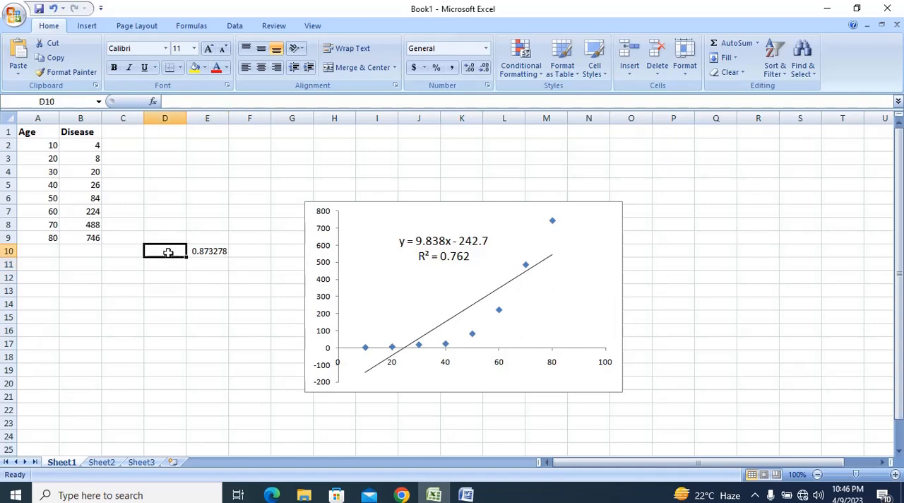
pyautogui.write('R')
pyautogui.press('Tab')
pyautogui.press('Down')
pyautogui.press('Left')
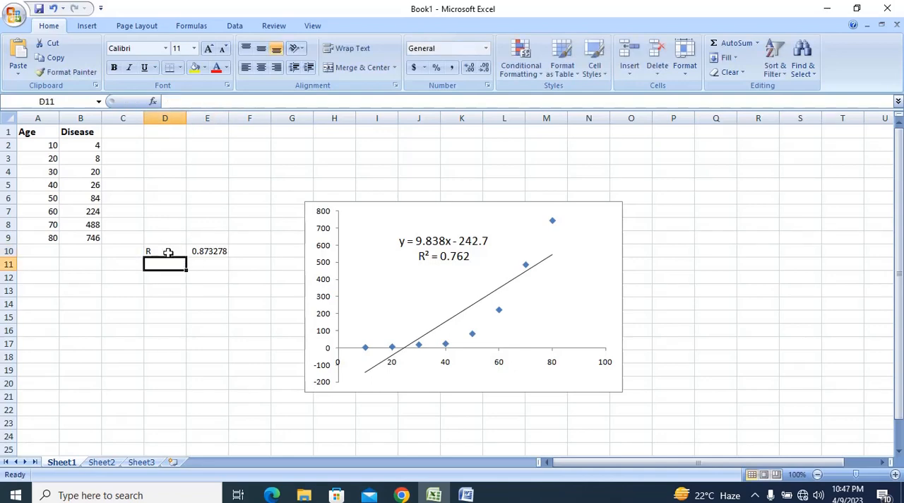
pyautogui.write('r')
pyautogui.write('R')
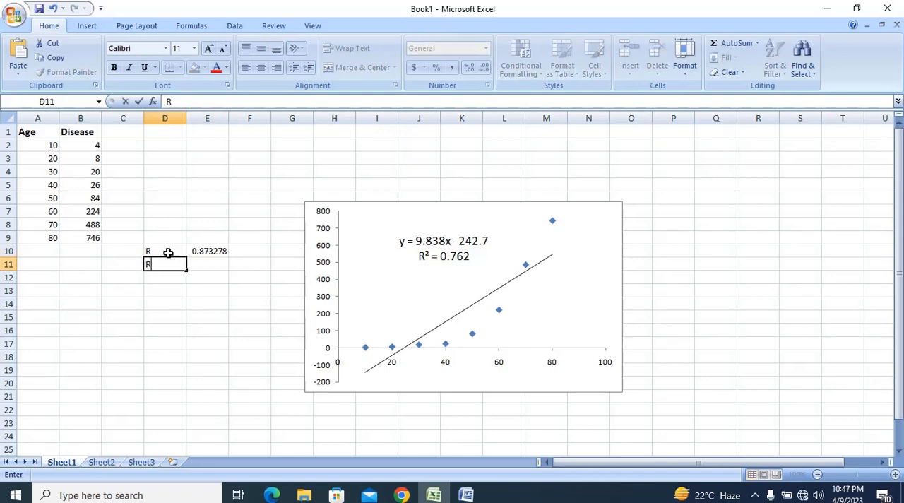
pyautogui.write('2')
pyautogui.press('Tab')
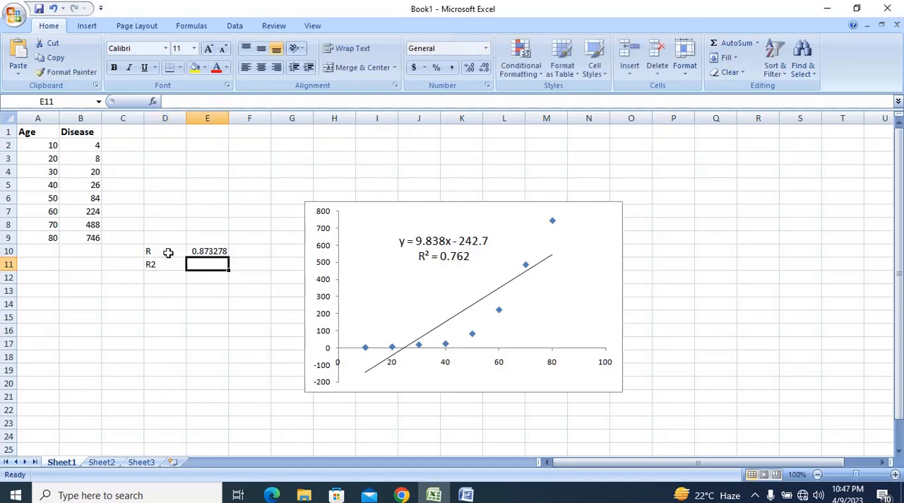
# Calculate the squared correlation in cell E11 with the formula =E10^2
pyautogui.write('=')
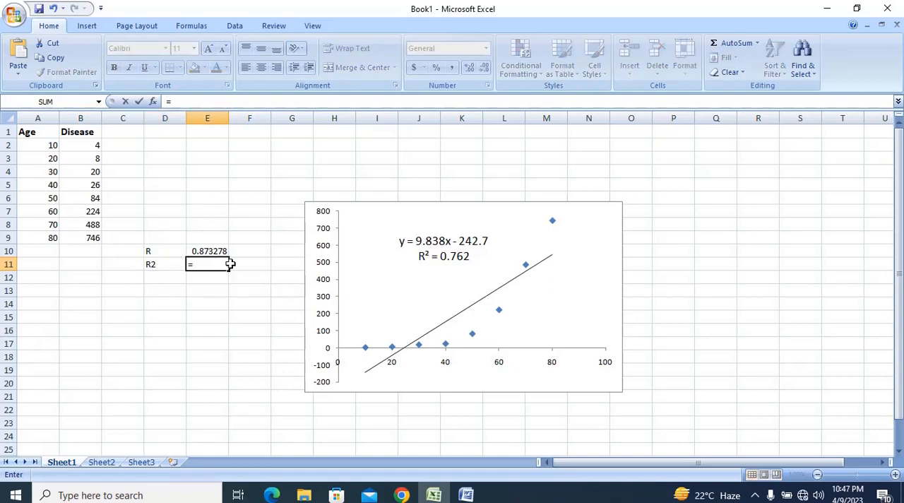
pyautogui.click(211, 251)
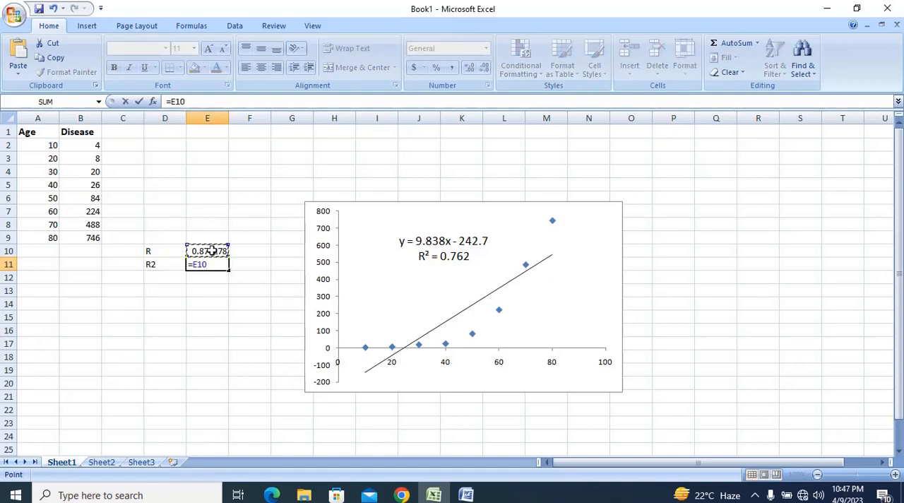
pyautogui.write('^2')
pyautogui.press('Return')
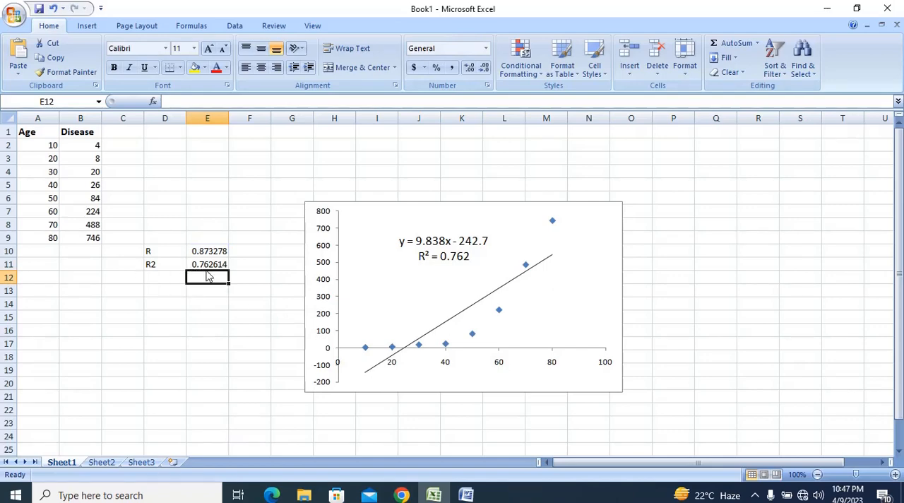
pyautogui.click(462, 264)
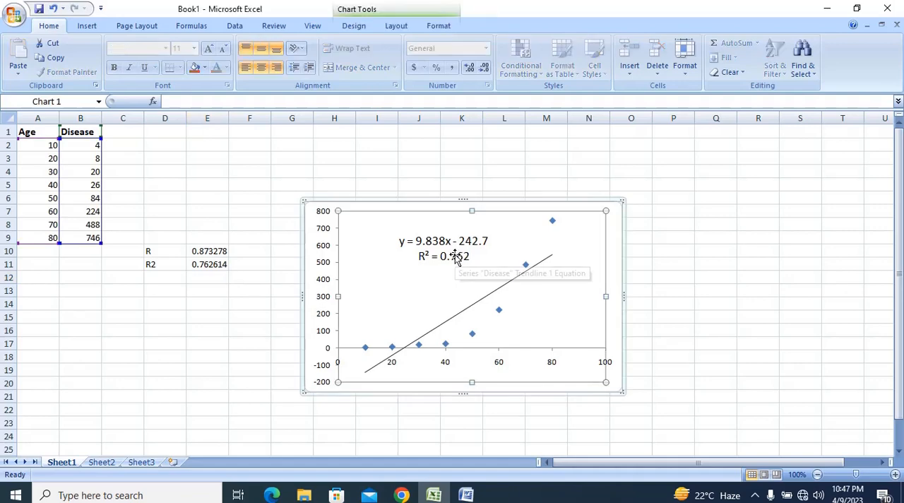
pyautogui.click(457, 258)
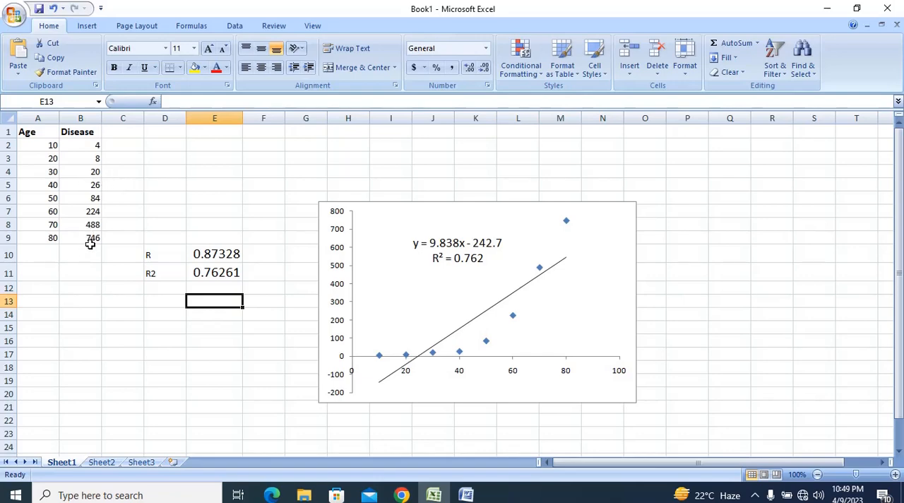
# Change the disease values for ages 60, 70 and 80 to 24, 20 and 18
pyautogui.moveTo(85, 240); pyautogui.dragTo(90, 212)
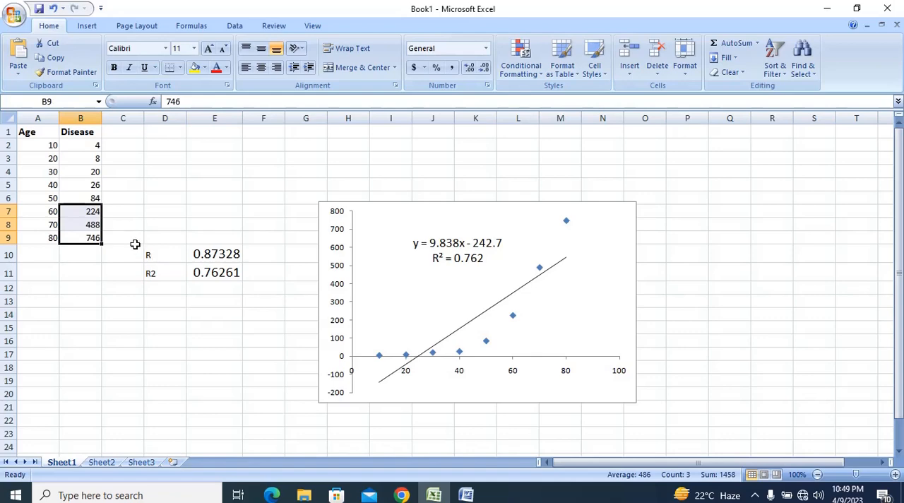
pyautogui.click(90, 210)
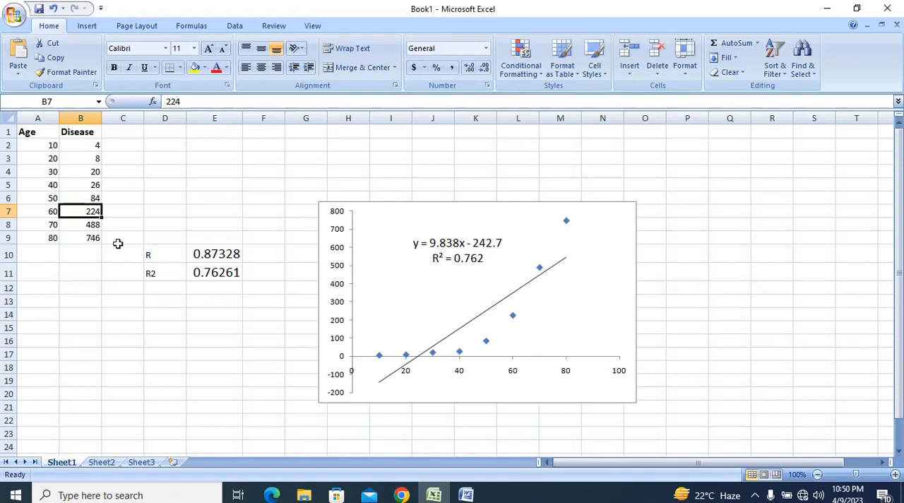
pyautogui.write('24')
pyautogui.press('Return')
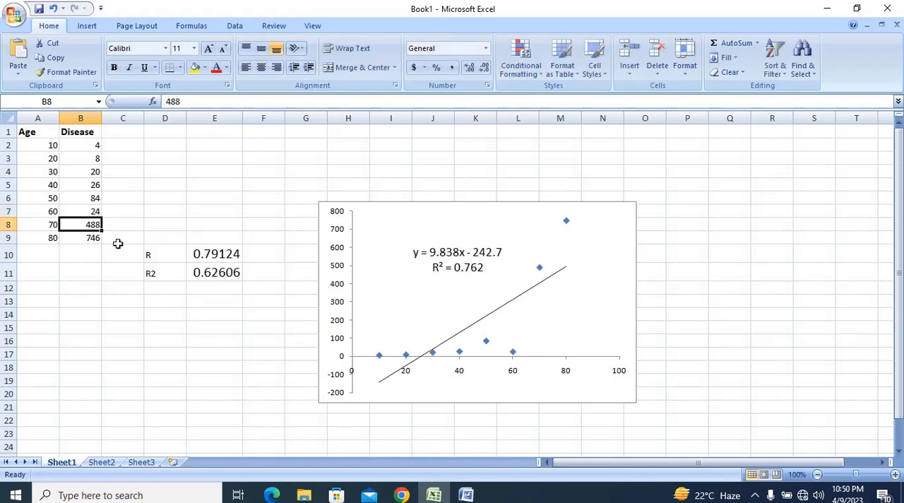
pyautogui.write('20')
pyautogui.press('Return')
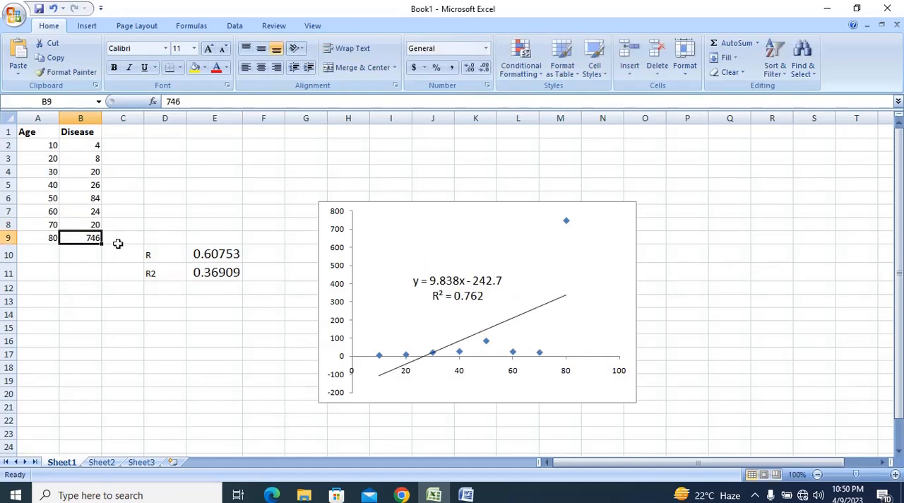
pyautogui.write('18')
pyautogui.press('Return')
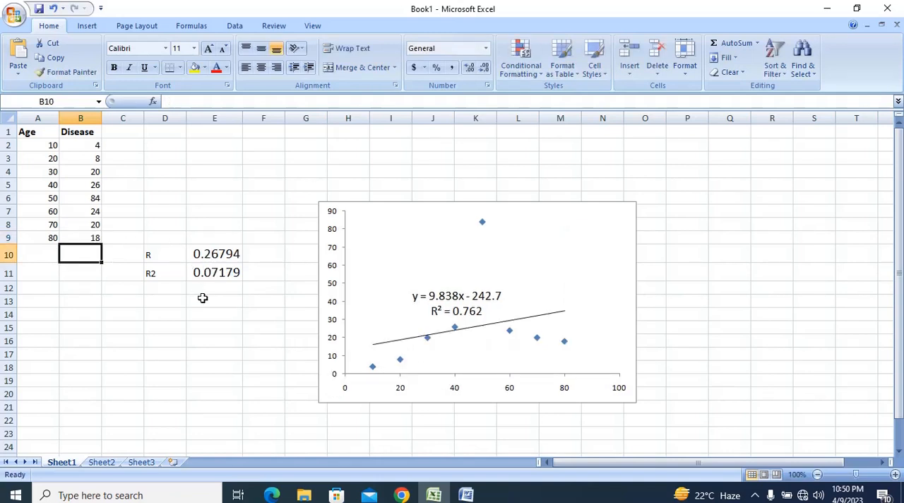
# Replace the trendline's equation label with one showing only the R-squared value, placed in the empty area above the line
pyautogui.click(466, 311)
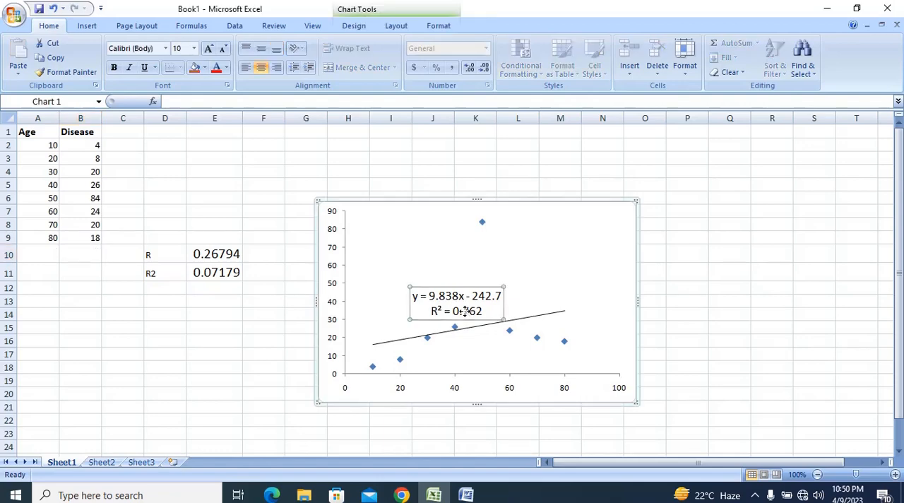
pyautogui.press('Delete')
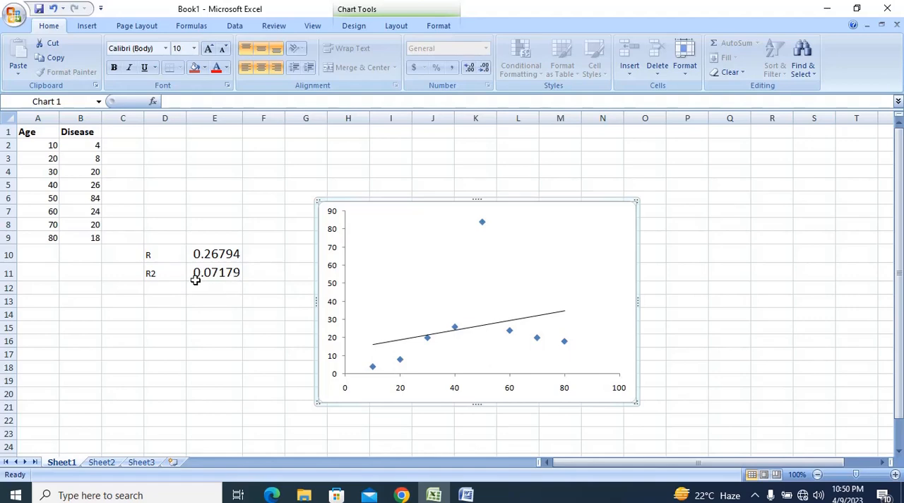
pyautogui.click(487, 284)
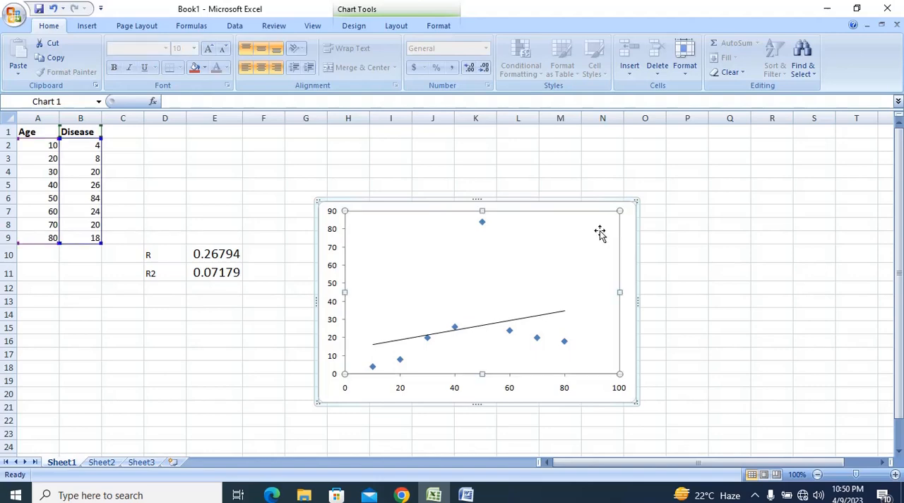
pyautogui.click(412, 30)
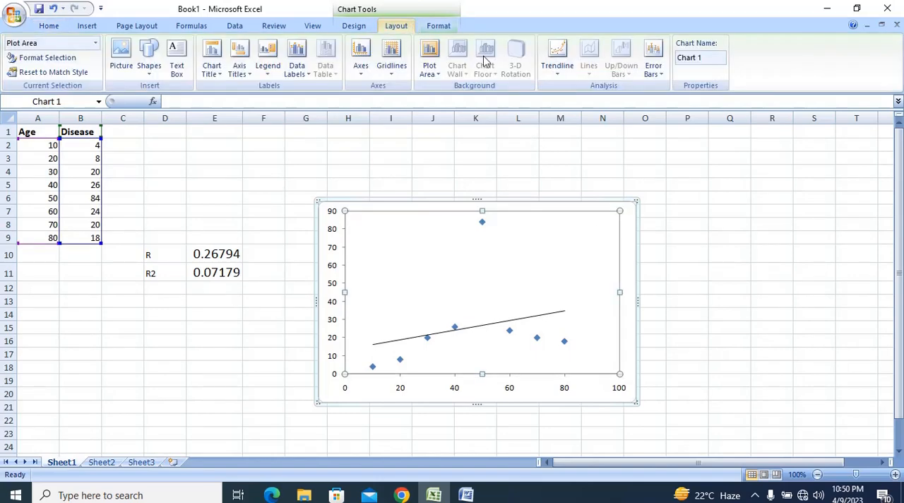
pyautogui.click(570, 74)
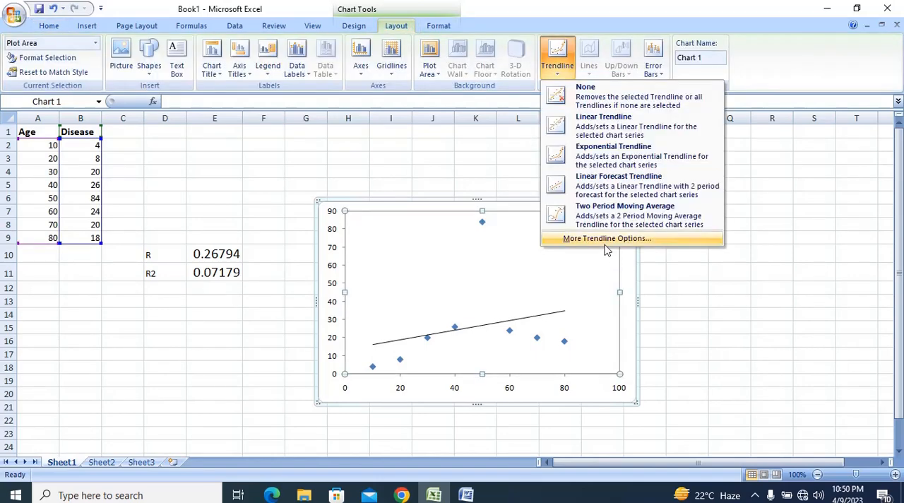
pyautogui.click(605, 239)
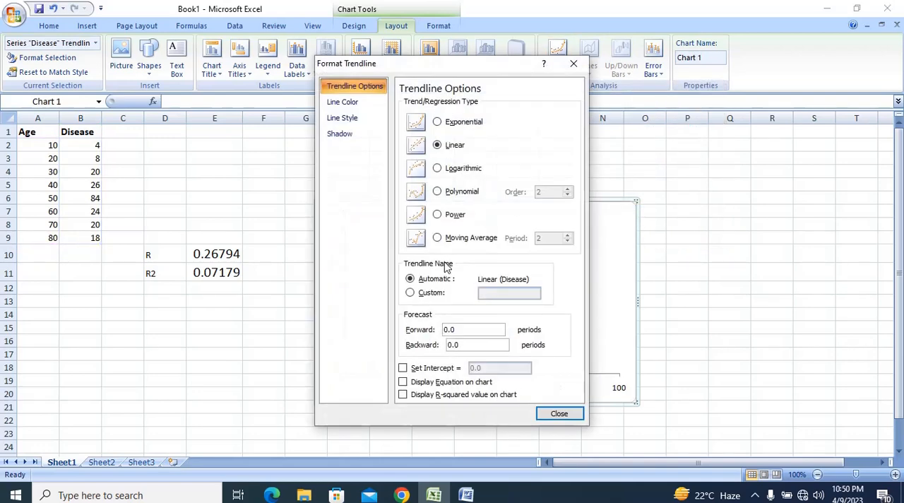
pyautogui.click(401, 394)
pyautogui.click(558, 414)
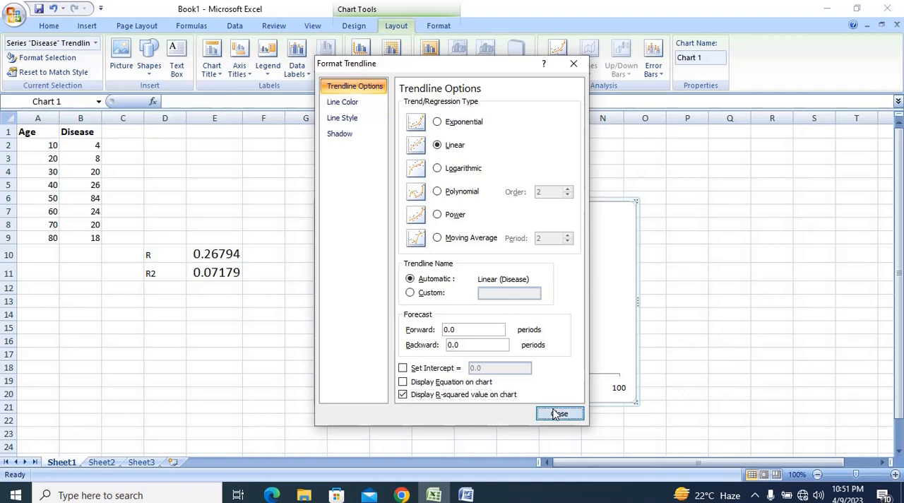
pyautogui.click(545, 313)
pyautogui.moveTo(543, 311); pyautogui.dragTo(489, 271)
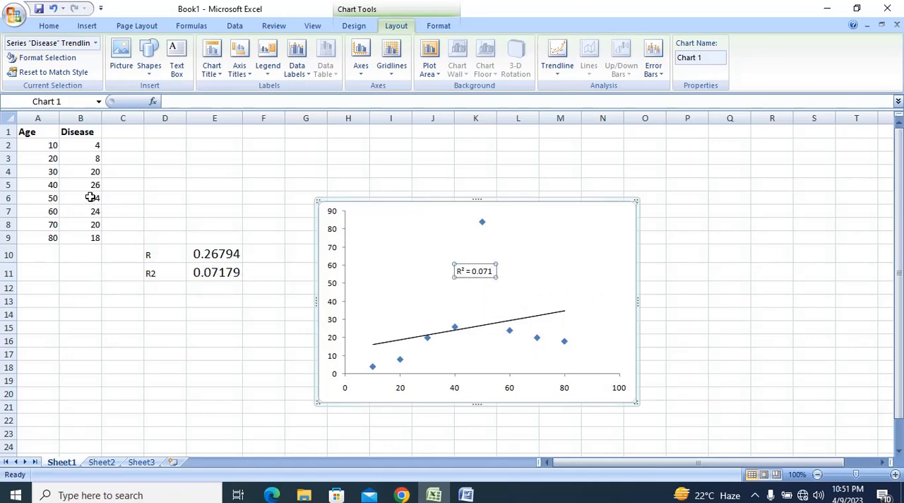
# Change the disease values for age 80 to 488 and for age 70 to 267
pyautogui.click(93, 238)
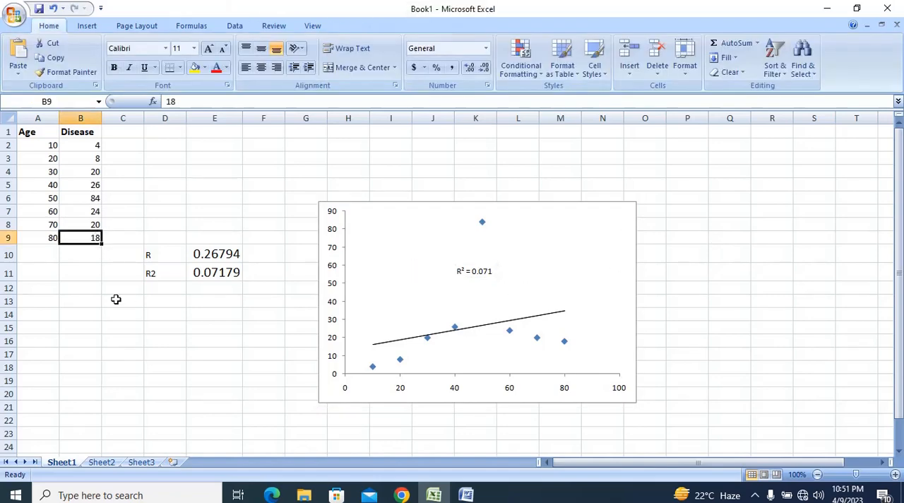
pyautogui.write('488')
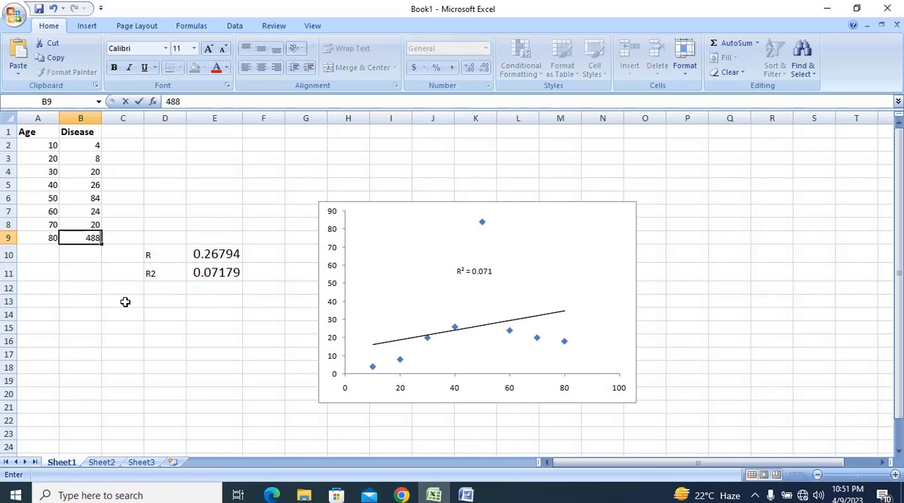
pyautogui.press('Up')
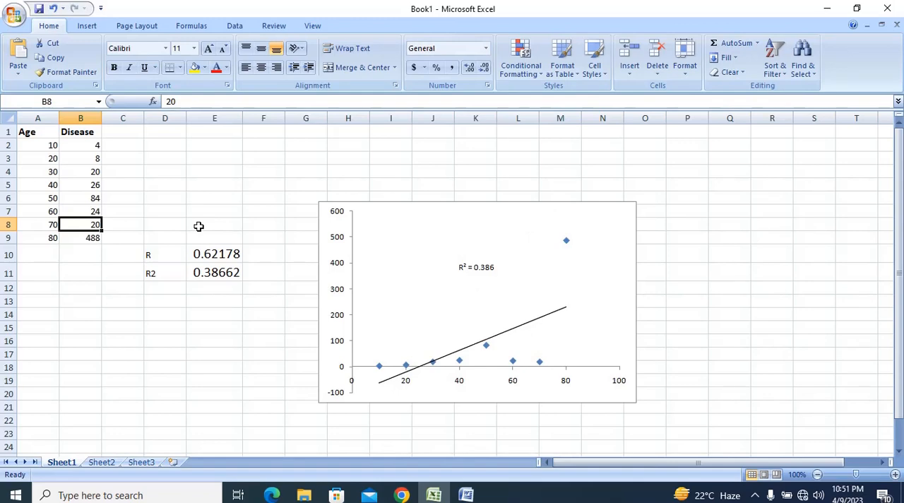
pyautogui.write('267')
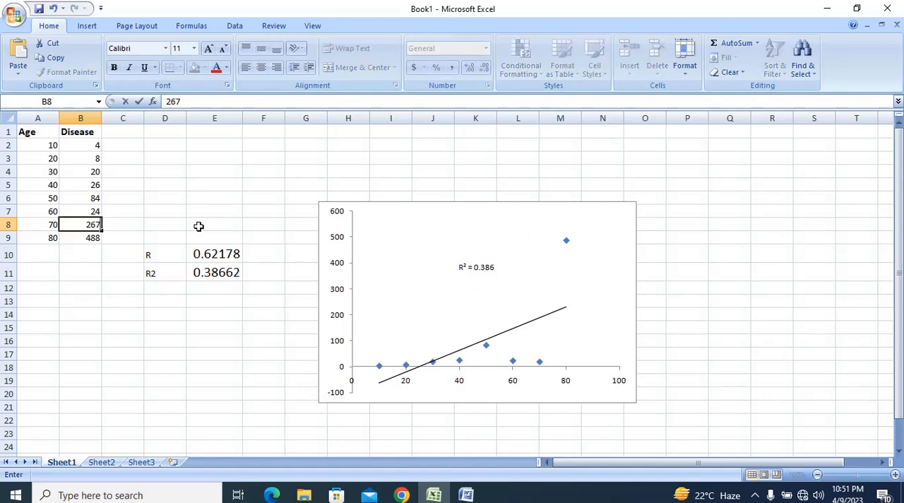
pyautogui.press('Up')
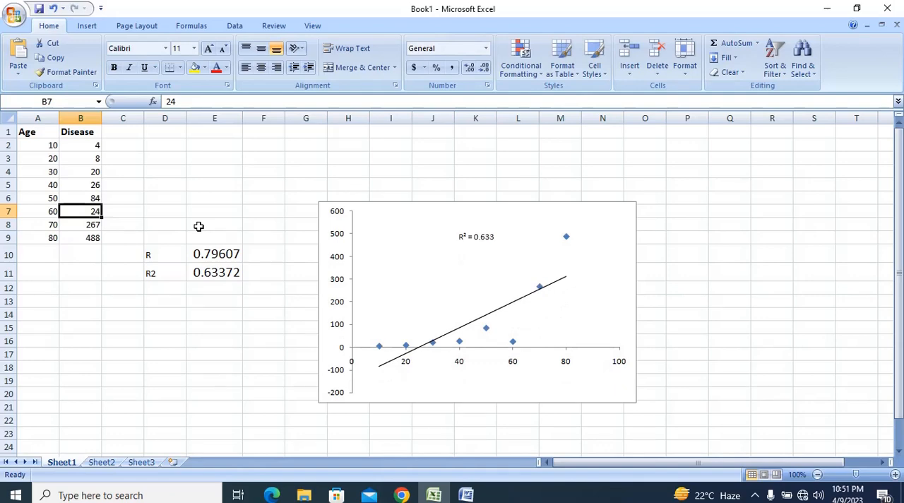
# Change the disease value for age 60 to 148
pyautogui.write('148')
pyautogui.press('Up')
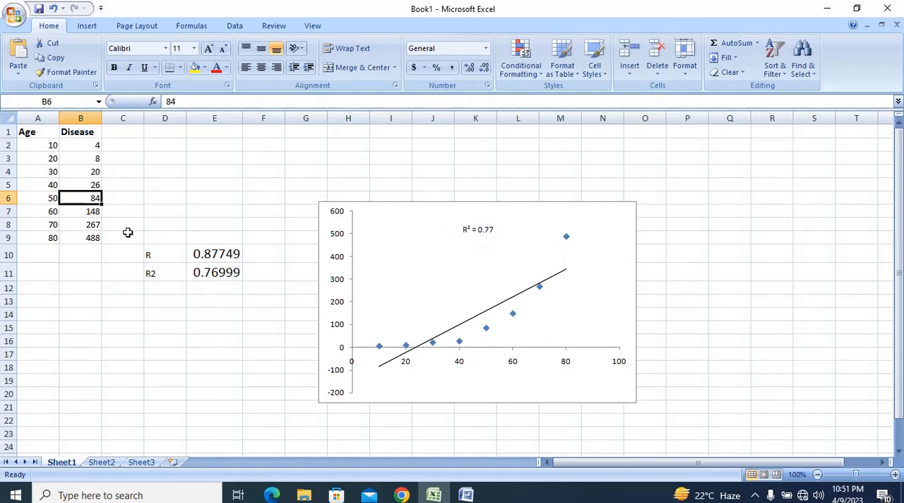
# Change the disease values for ages 10, 20 and 30 to 20, 40 and 60
pyautogui.click(88, 146)
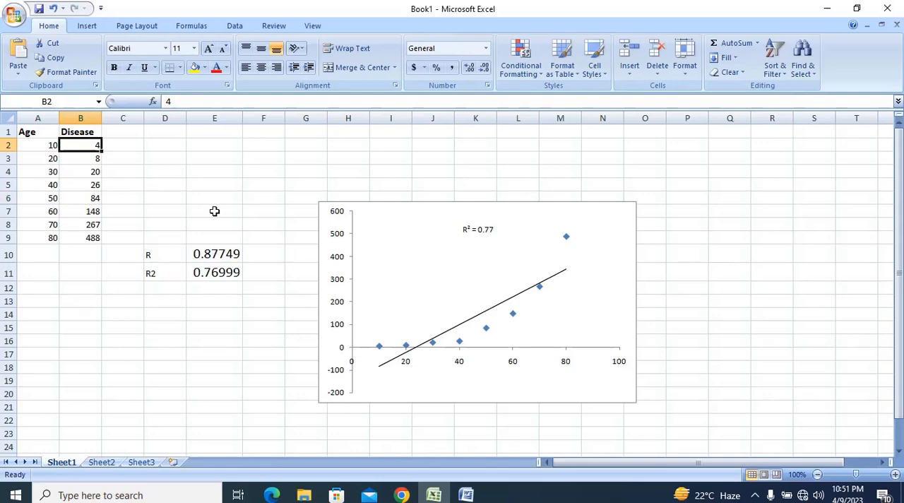
pyautogui.press('Left')
pyautogui.press('Right')
pyautogui.press('Left')
pyautogui.press('Right')
pyautogui.write('20')
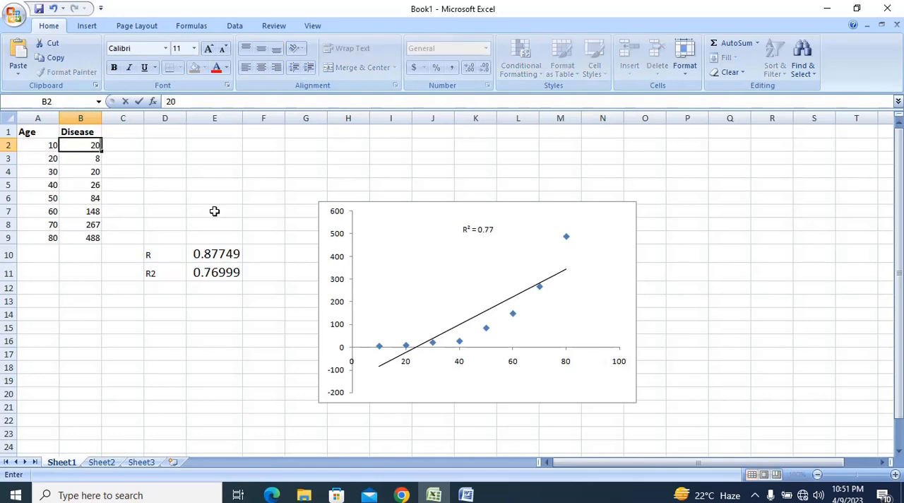
pyautogui.press('Return')
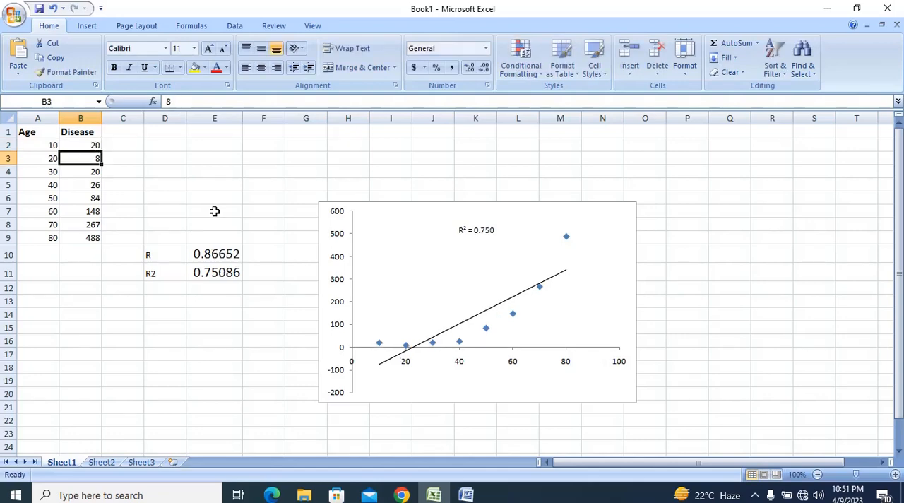
pyautogui.write('40')
pyautogui.press('Return')
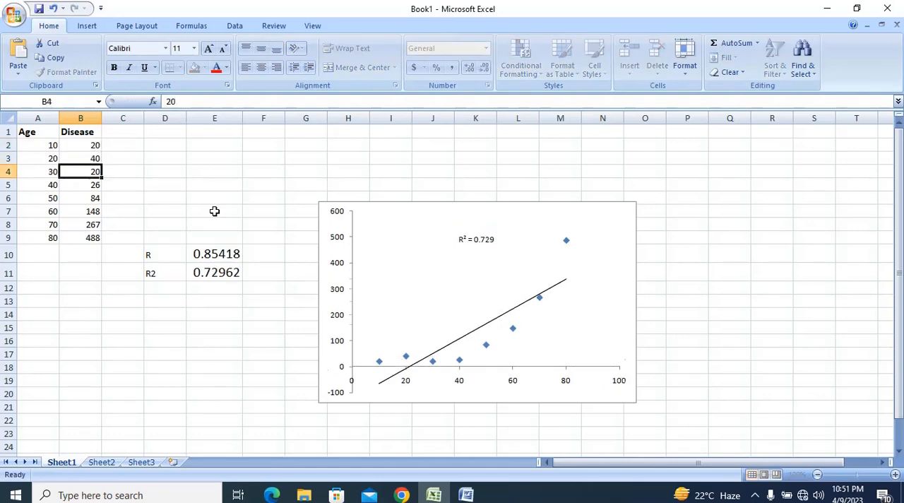
pyautogui.write('56')
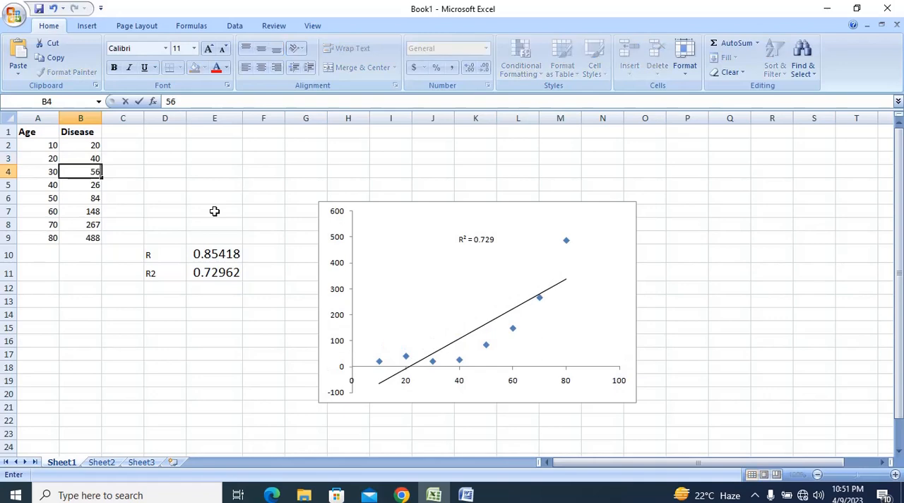
pyautogui.hotkey('ctrl', 'Return')
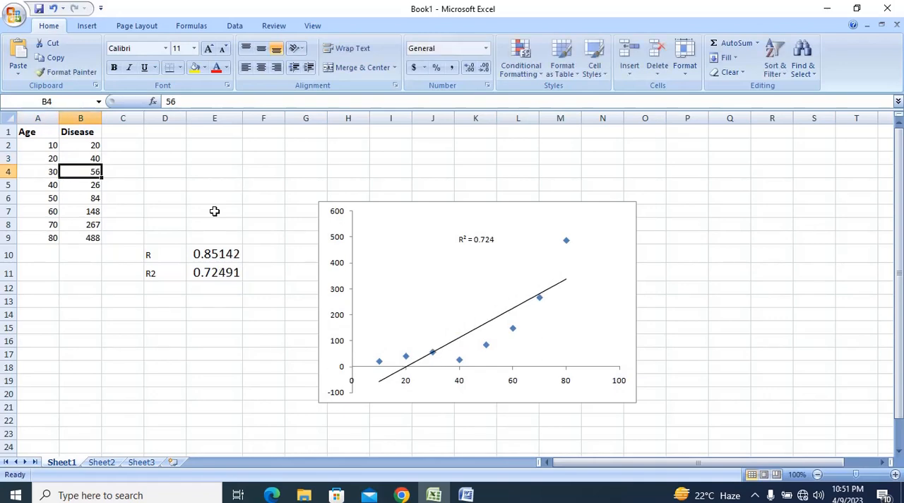
pyautogui.write('60')
pyautogui.press('Left')
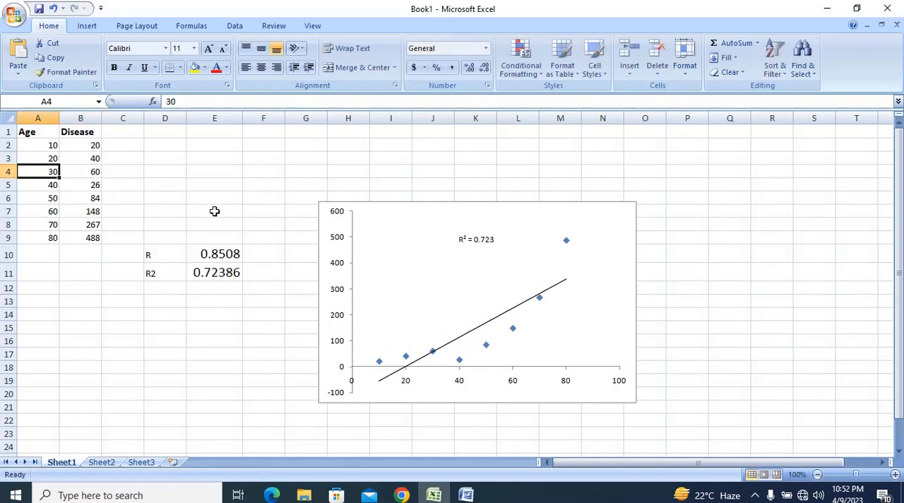
# Change the disease values for ages 40, 50, 60, 70 and 80 to 80, 100, 120, 140 and 160
pyautogui.press('Down')
pyautogui.press('Right')
pyautogui.write('80')
pyautogui.press('Return')
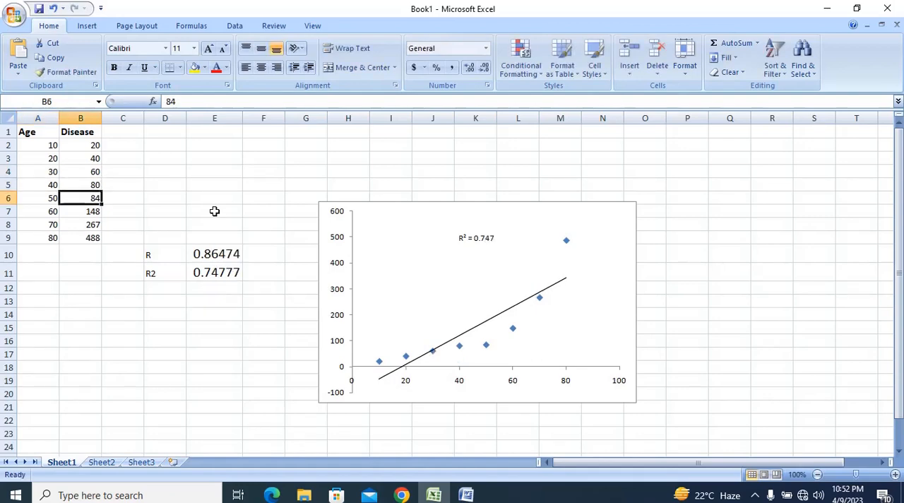
pyautogui.write('100')
pyautogui.press('Return')
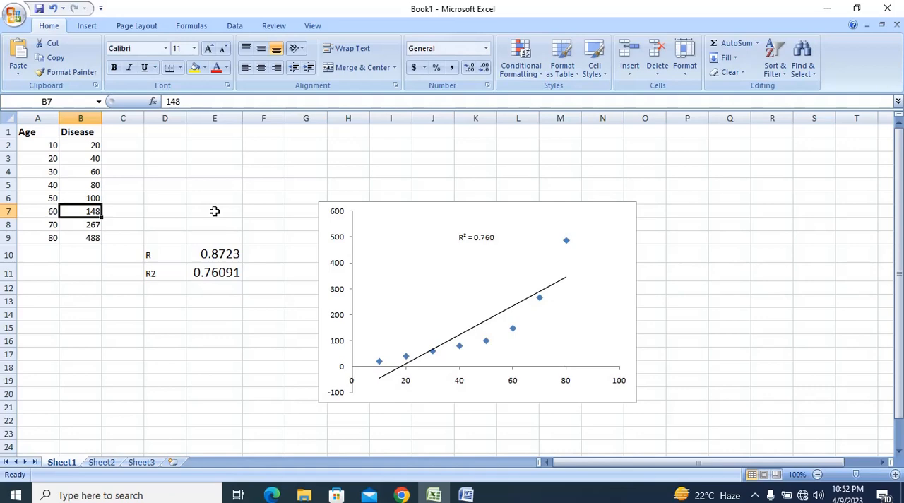
pyautogui.write('120')
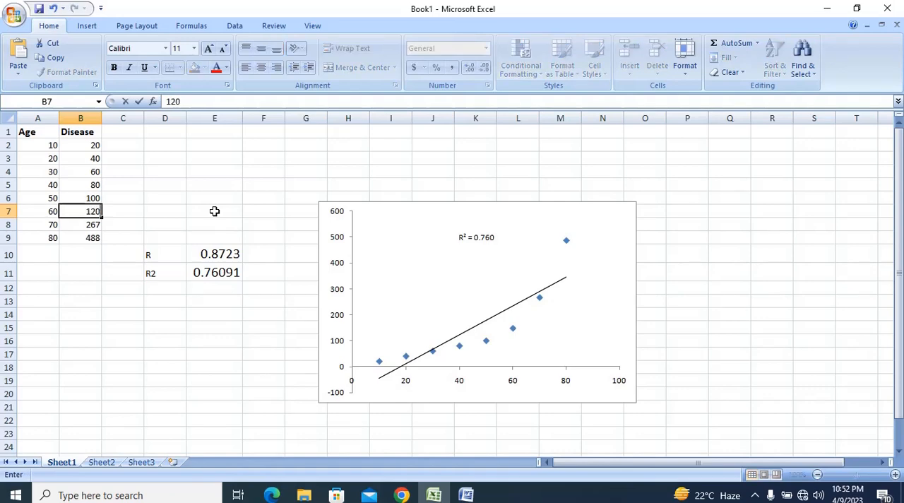
pyautogui.press('Return')
pyautogui.write('140')
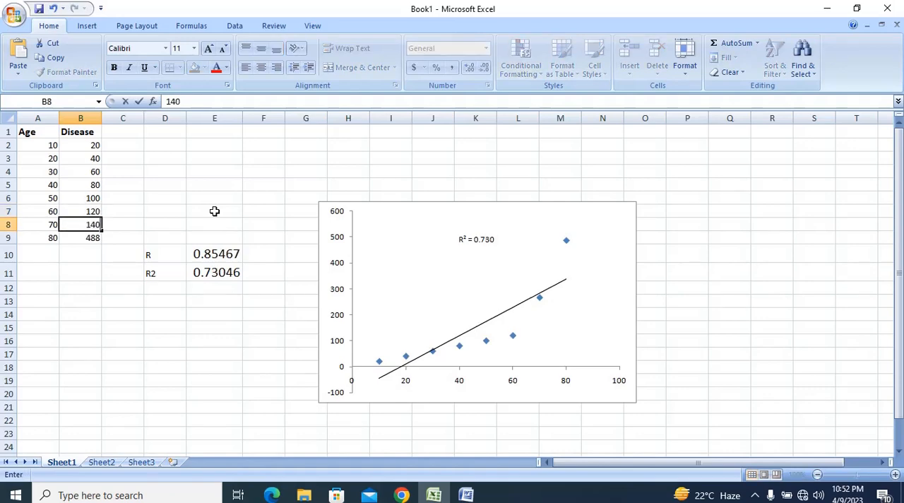
pyautogui.press('Return')
pyautogui.write('160')
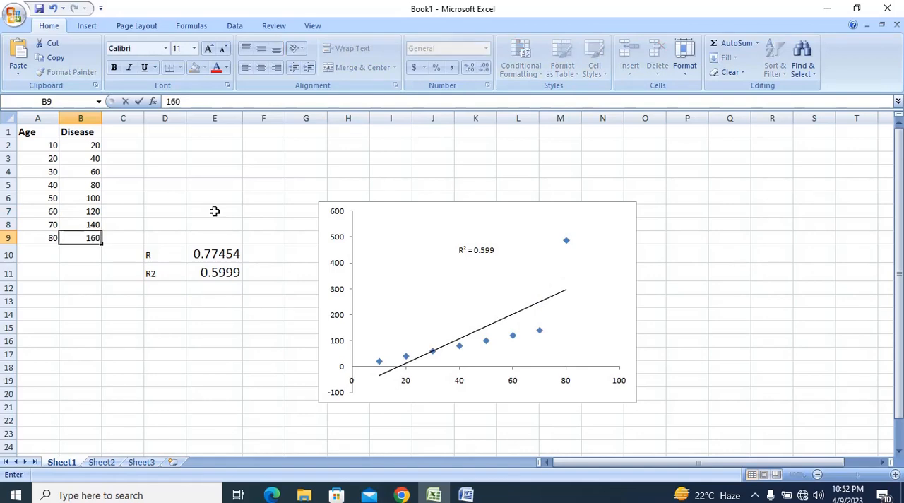
pyautogui.press('Return')
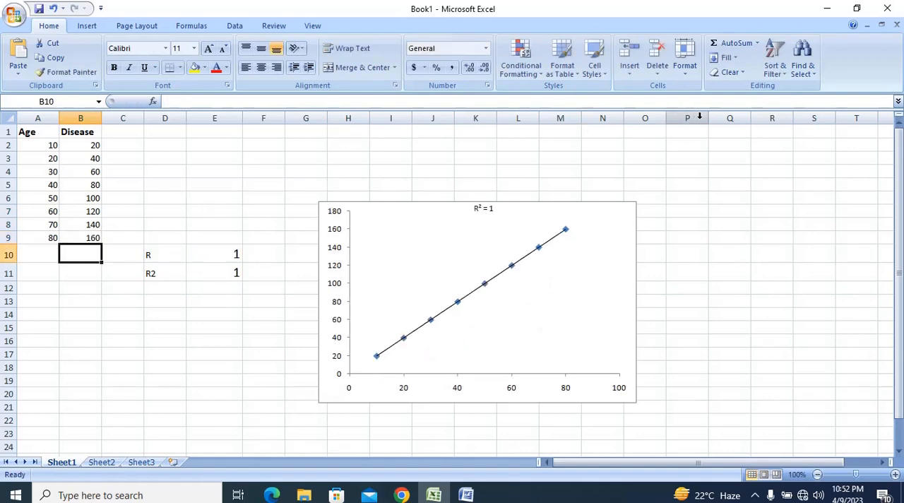